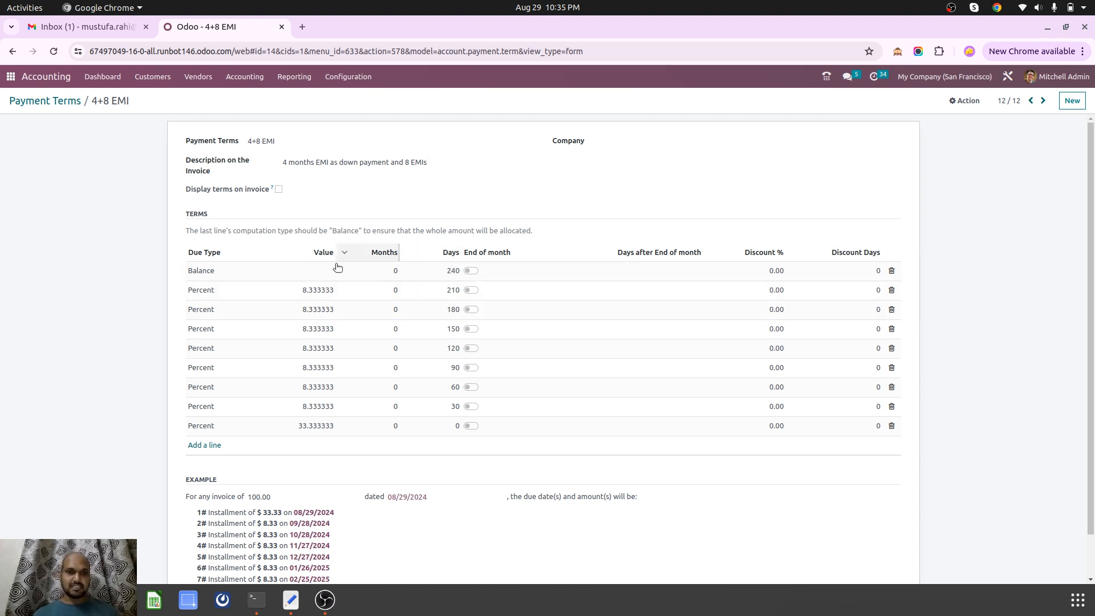
Review the installment lines and example schedule of the existing 4+8 EMI payment term
scroll(432, 251, "down", 2)
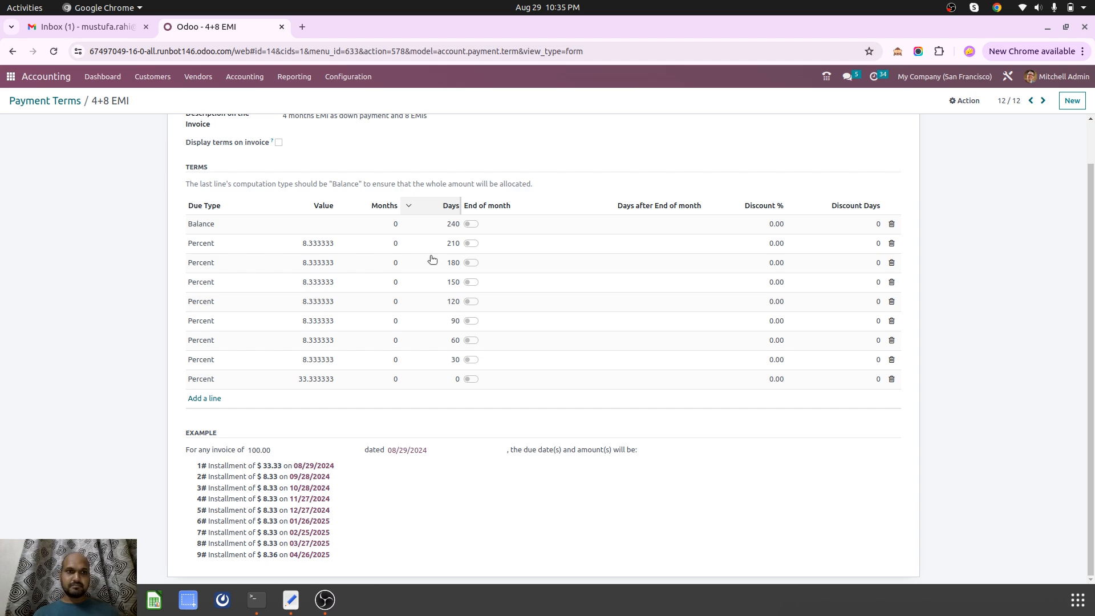
scroll(432, 260, "up", 1)
scroll(430, 254, "down", 1)
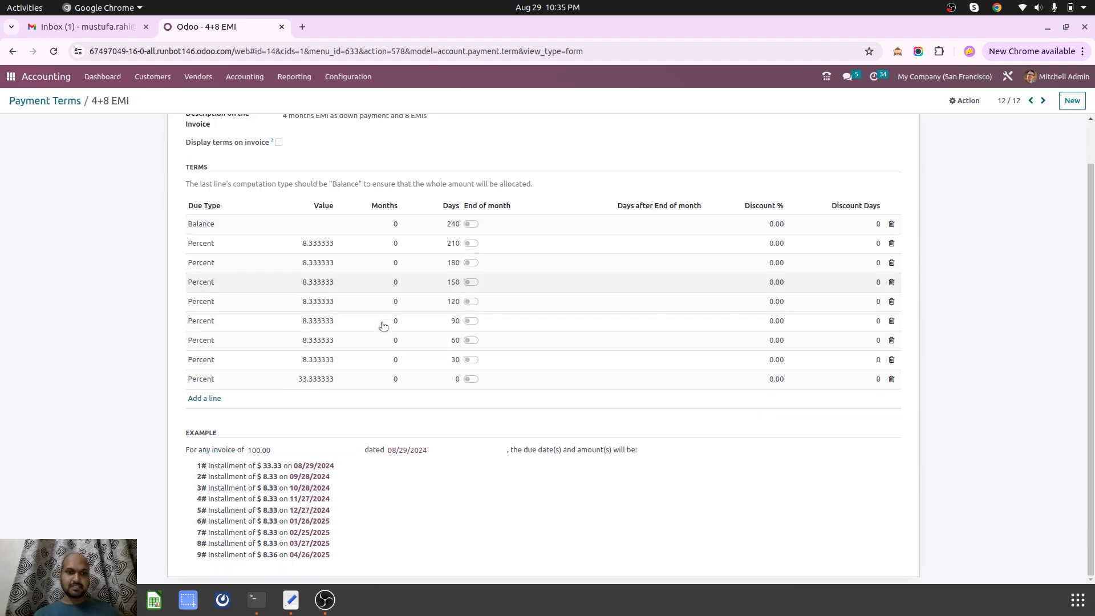
left_click(63, 103)
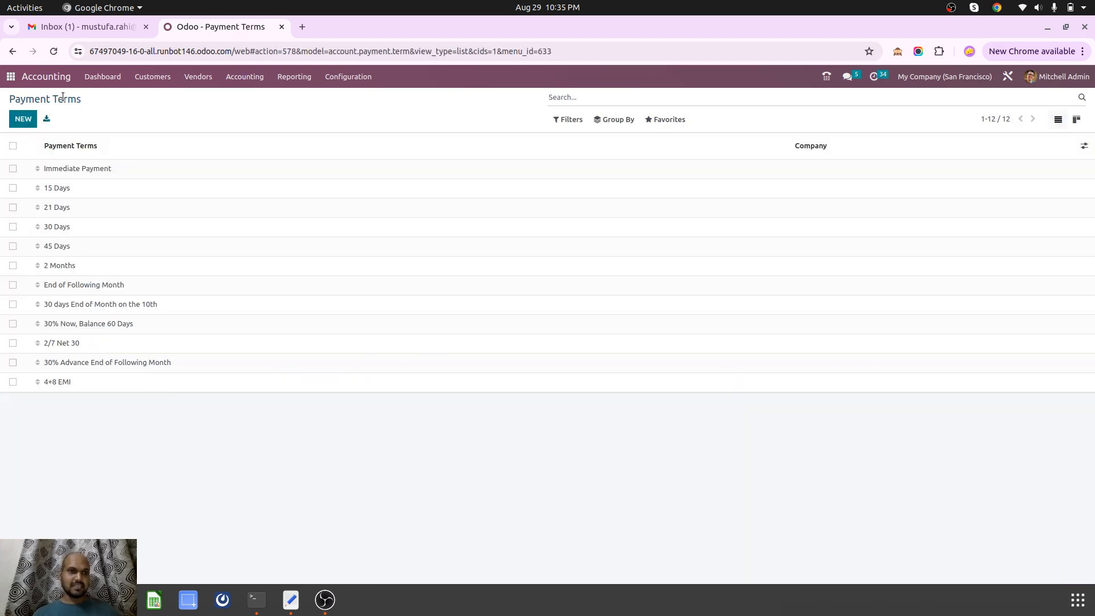
left_click(63, 385)
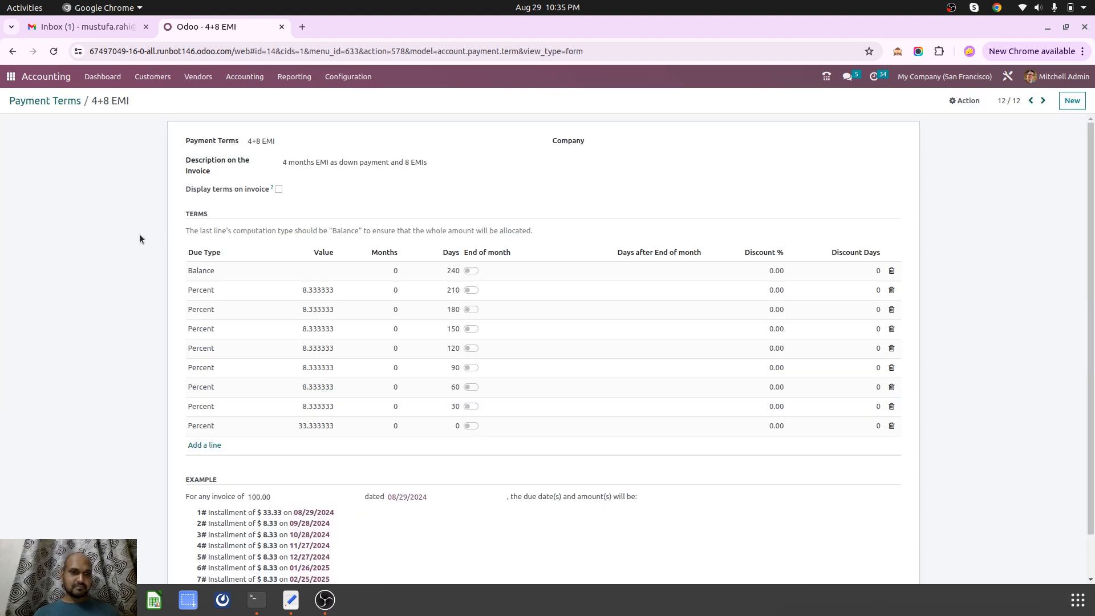
Create a new payment term named 10 EMI
left_click(57, 105)
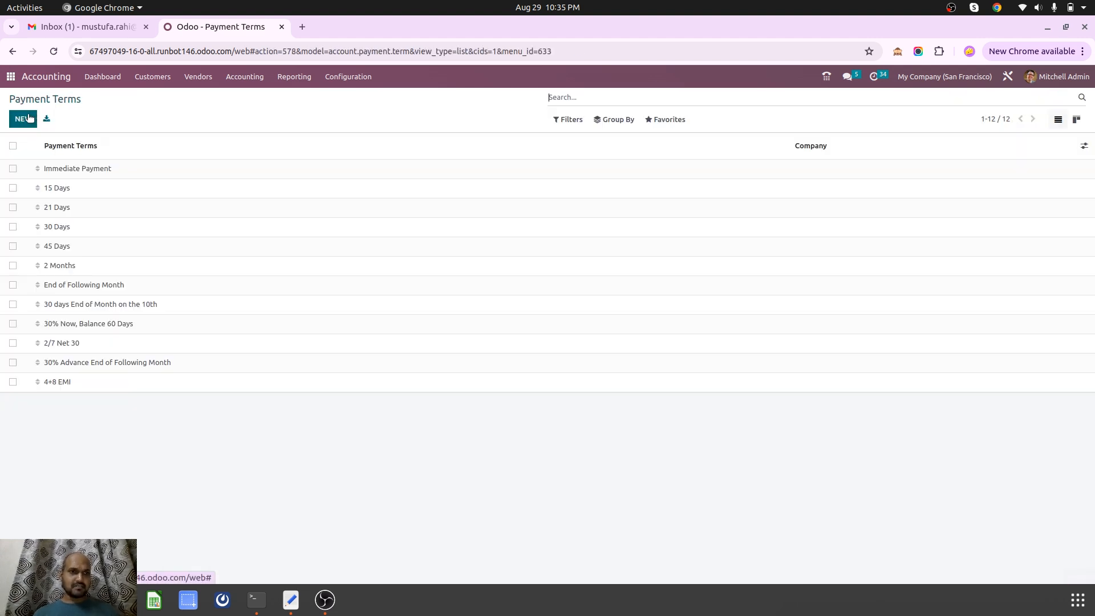
left_click(24, 118)
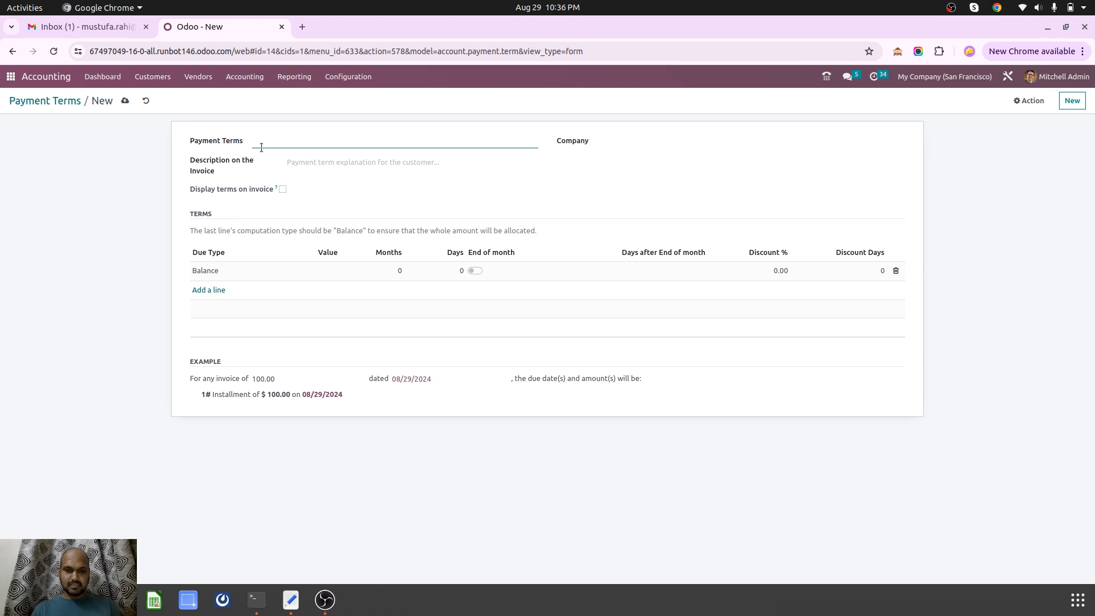
type("10")
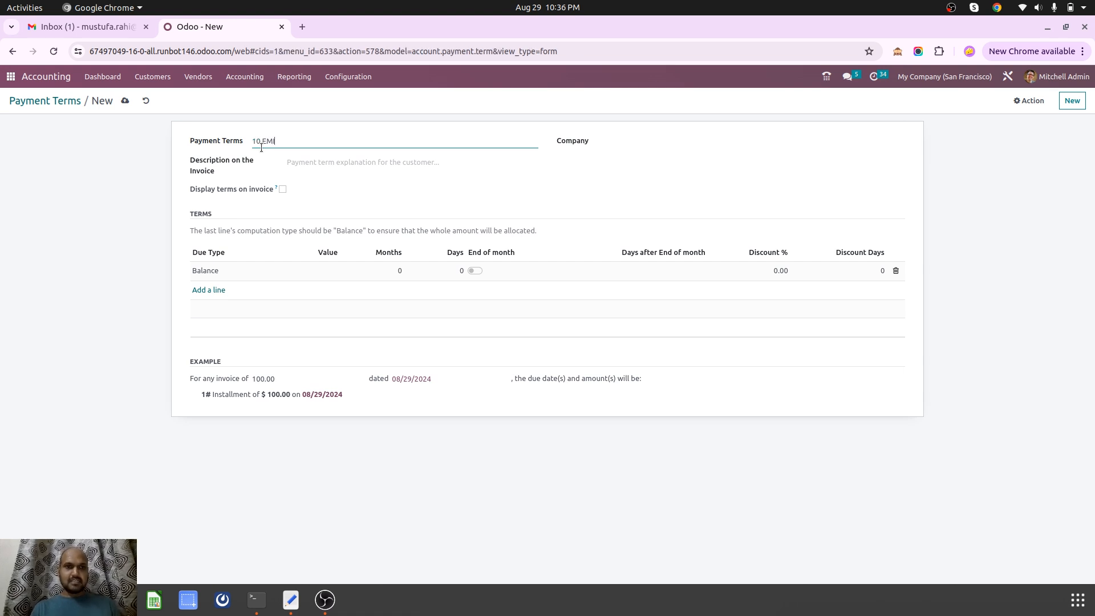
type(" EMI")
Change the due type of the new payment term's default Balance line to Percent
left_click(242, 273)
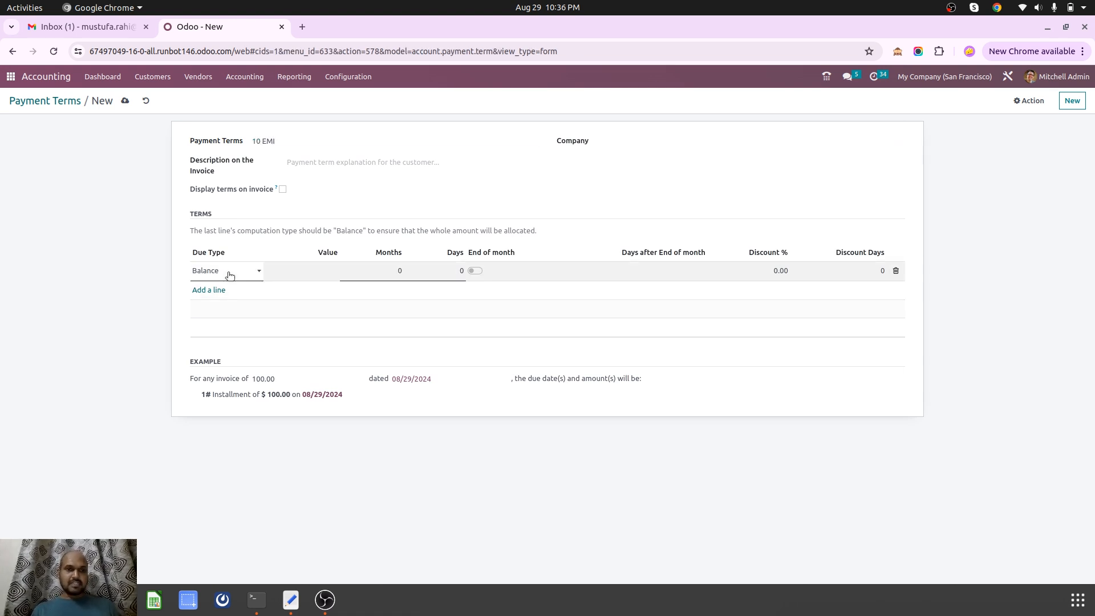
left_click(229, 276)
left_click(240, 286)
left_click(373, 268)
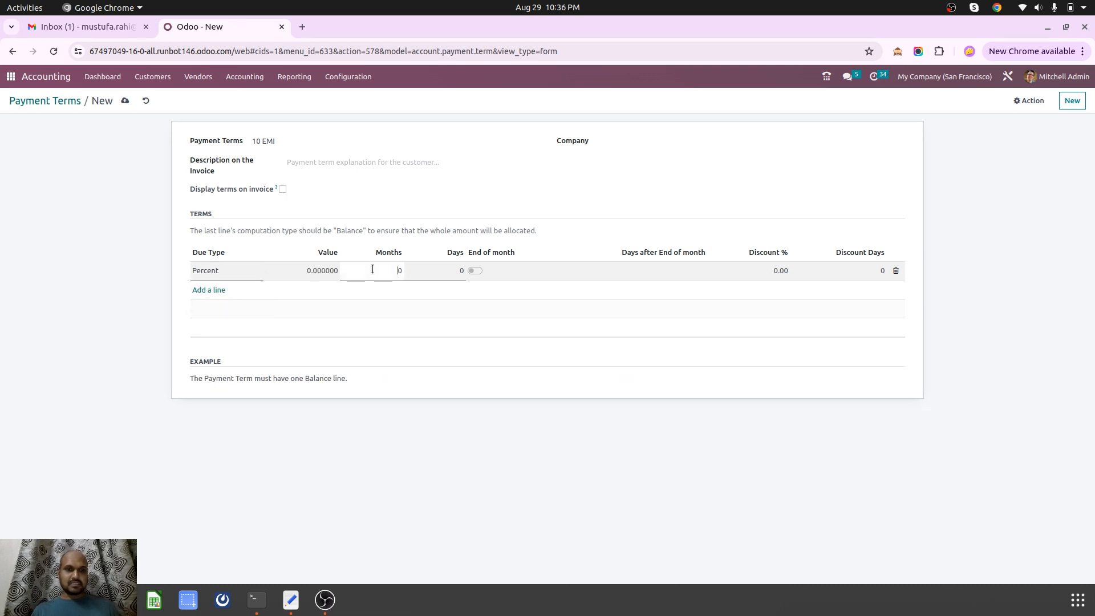
Set the value of the first Percent line to 10
left_click(332, 270)
double_click(332, 270)
left_click(332, 271)
type("10")
key("Tab")
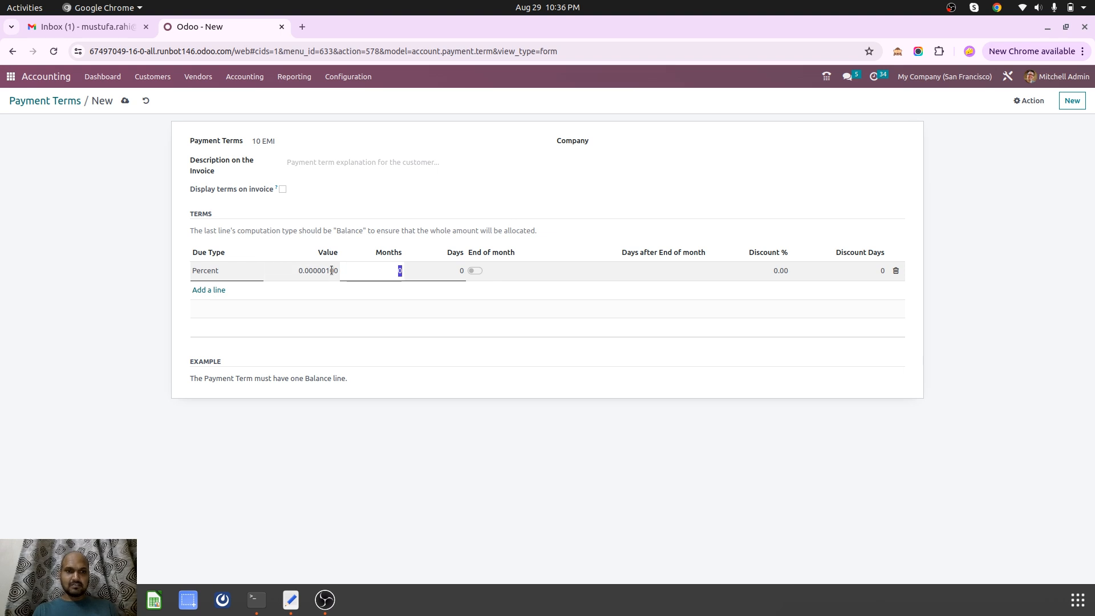
left_click(332, 270)
double_click(332, 271)
type("1")
key("Tab")
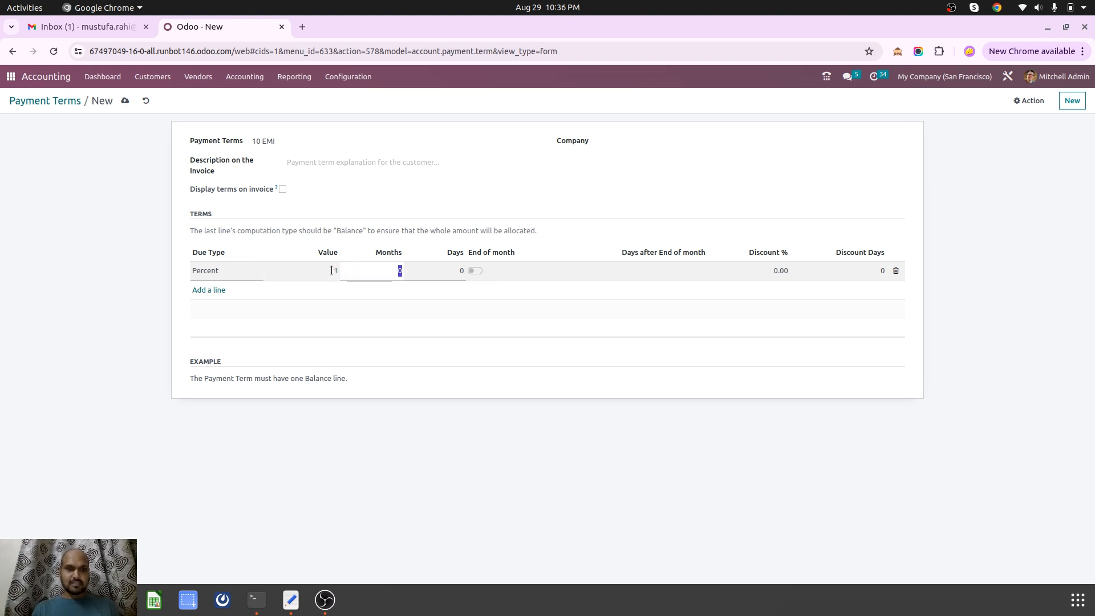
left_click(334, 275)
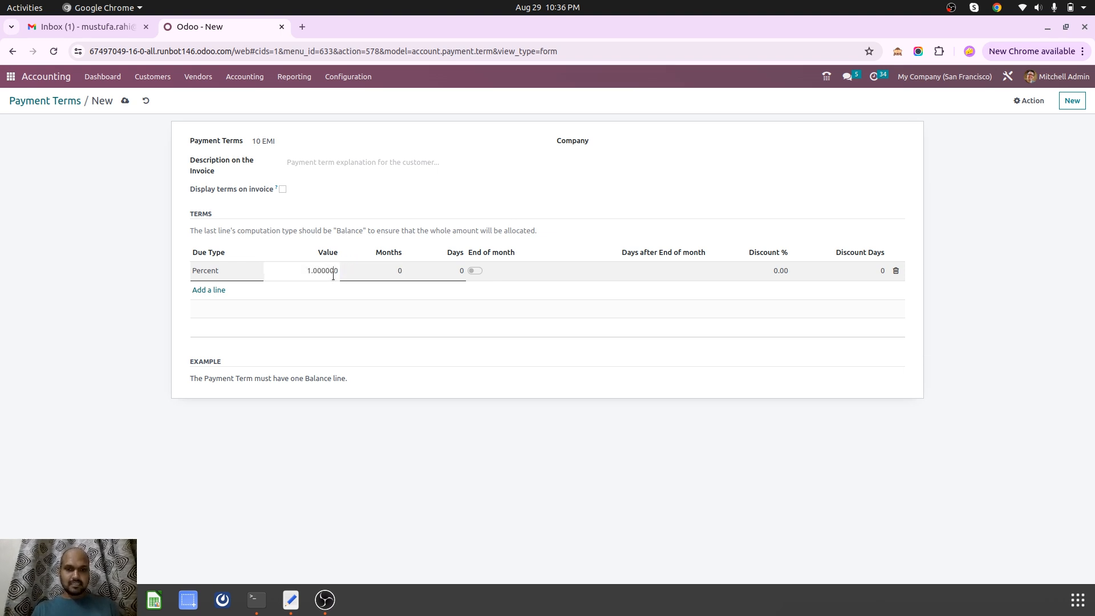
double_click(334, 275)
type("10")
key("Tab")
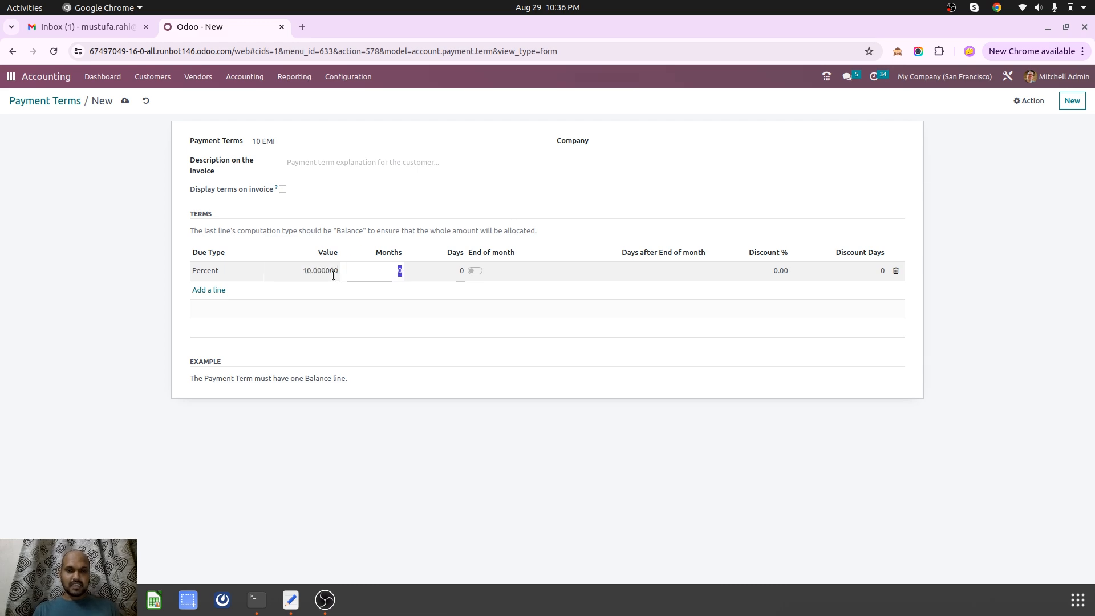
Add a second Percent line with a value of 10 and 30 in Months
key("Tab")
key("Tab")
key("Tab")
key("Tab")
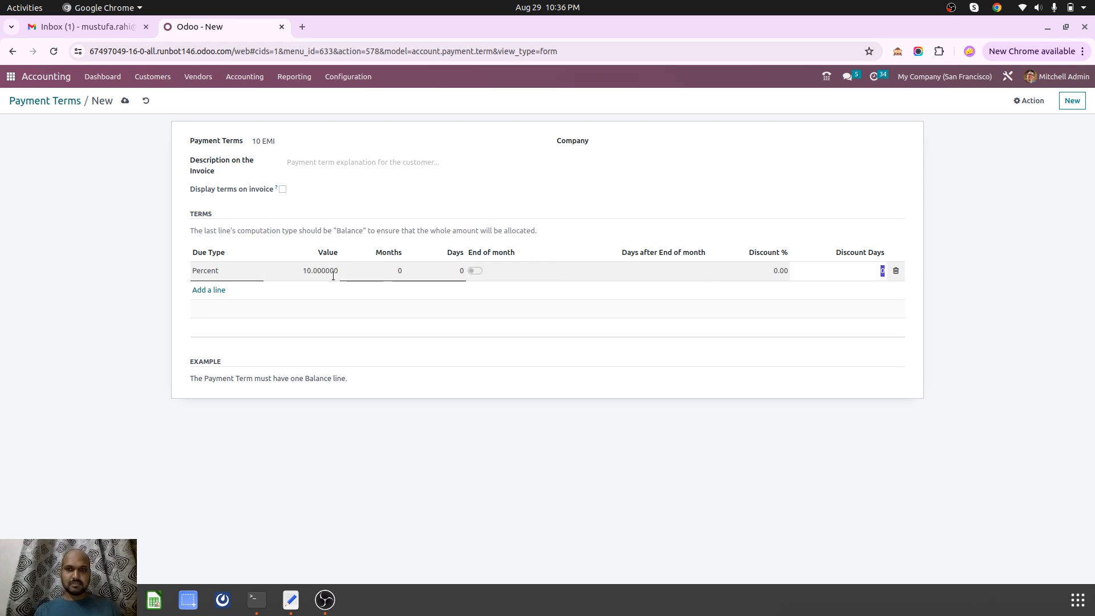
key("Tab")
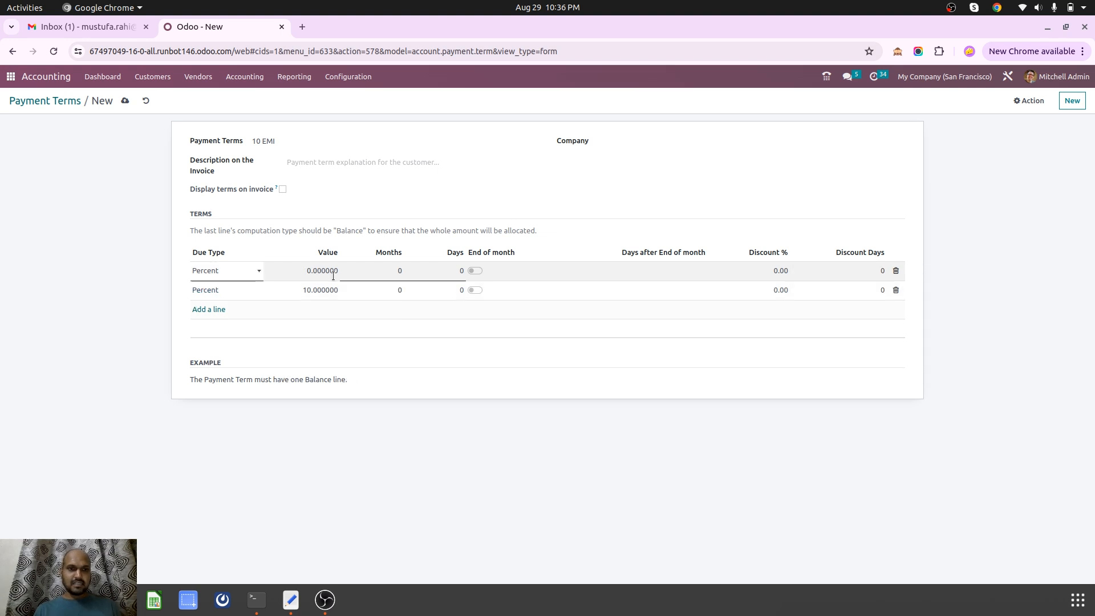
key("Tab")
type("10")
key("Tab")
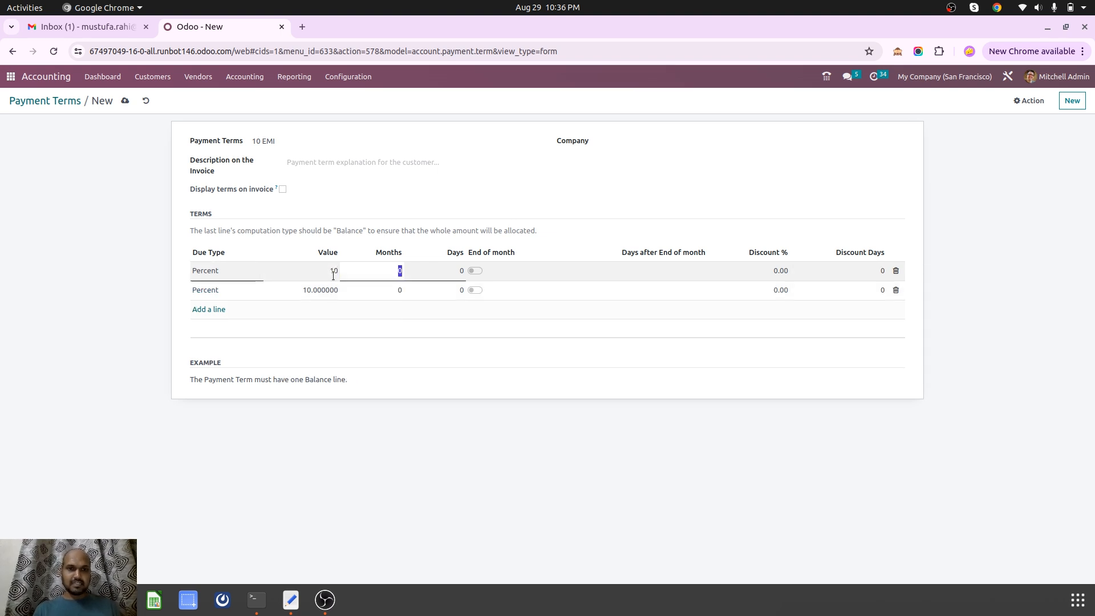
type("30")
Add a third Percent line with a value of 10 and 60 in Months
key("Tab")
key("Tab")
key("Tab")
key("Tab")
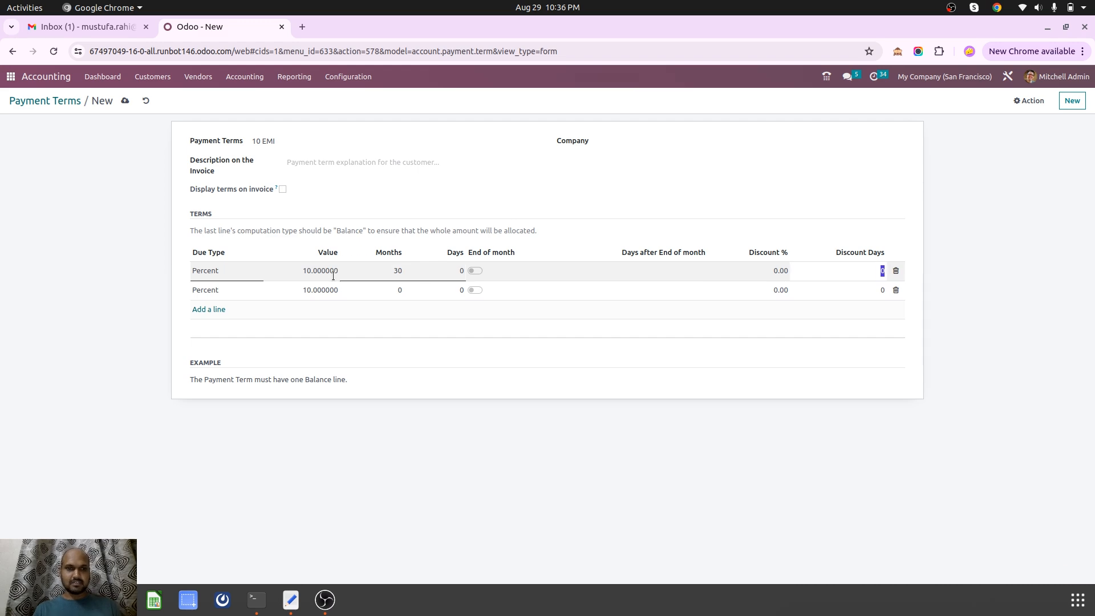
key("Tab")
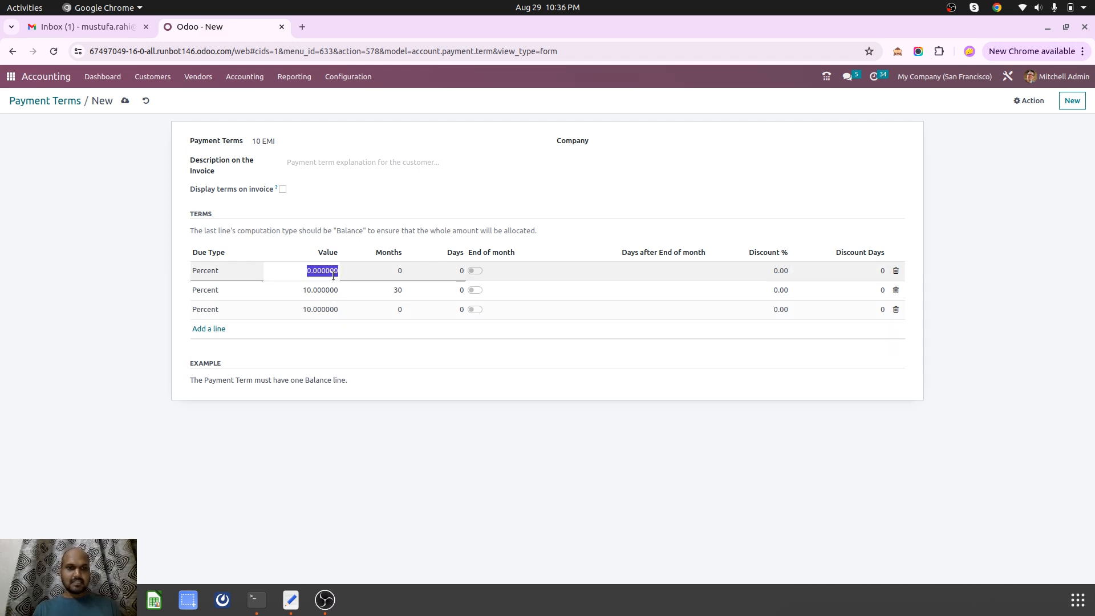
type("10")
key("Tab")
key("Tab")
key("shift+Tab")
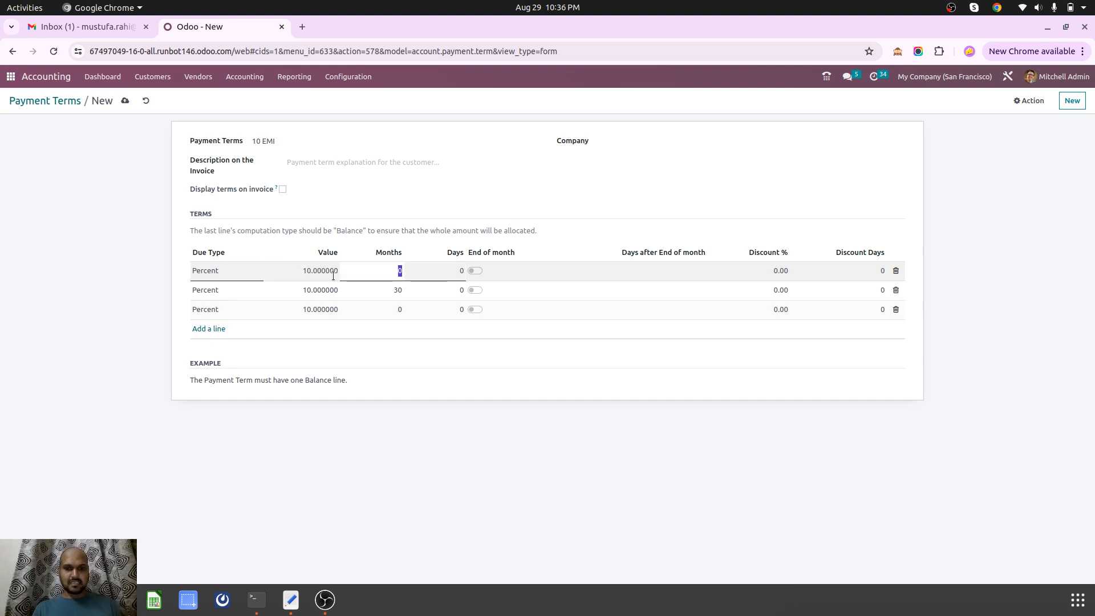
type("60")
Add a fourth Percent line with a value of 10 and 90 in Months
key("Tab")
key("Tab")
key("Tab")
key("Tab")
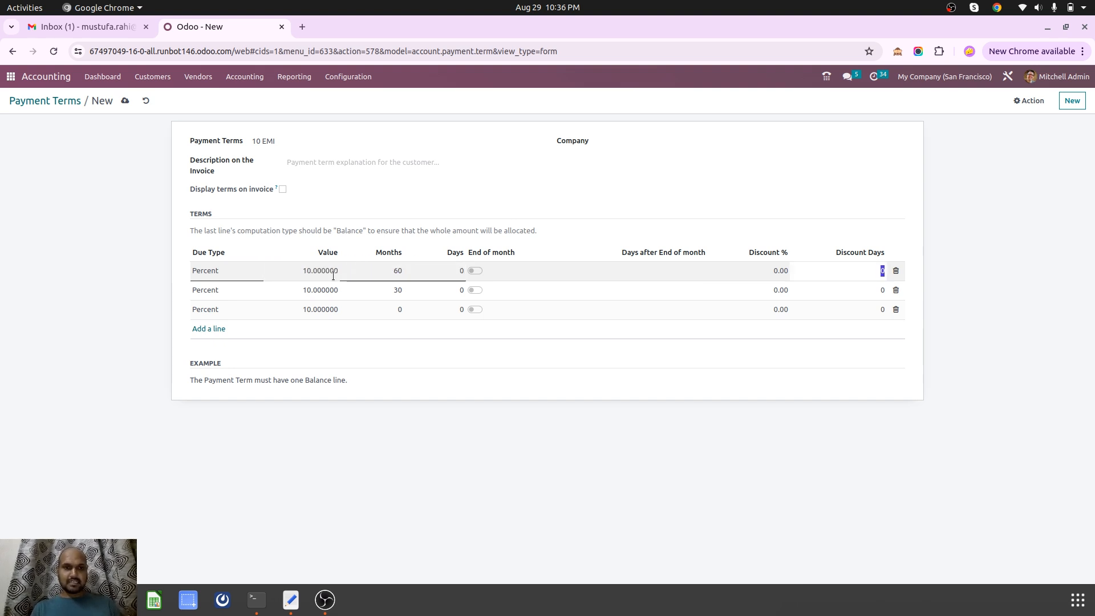
key("Tab")
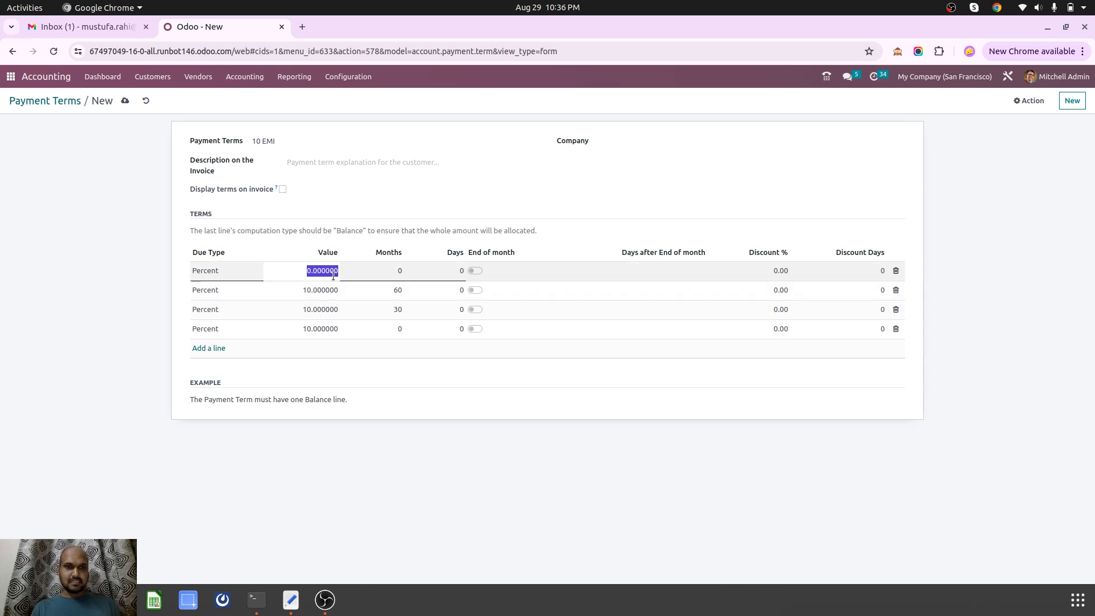
type("10")
key("Tab")
type("8")
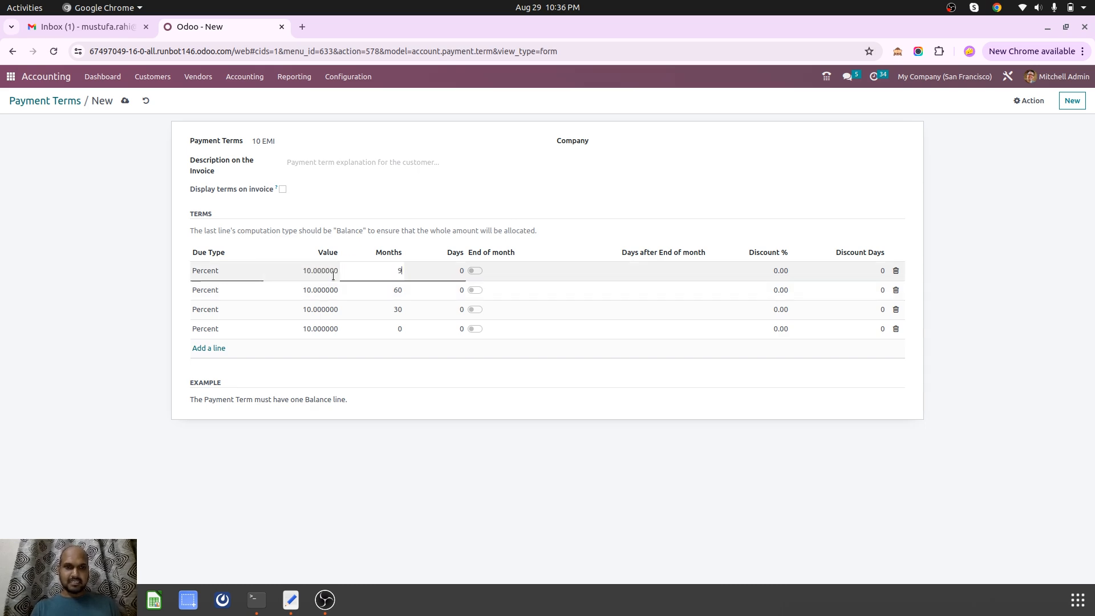
type("0")
Add a fifth Percent line with a value of 10 and 120 in Months
key("Tab")
key("Tab")
key("Tab")
key("Tab")
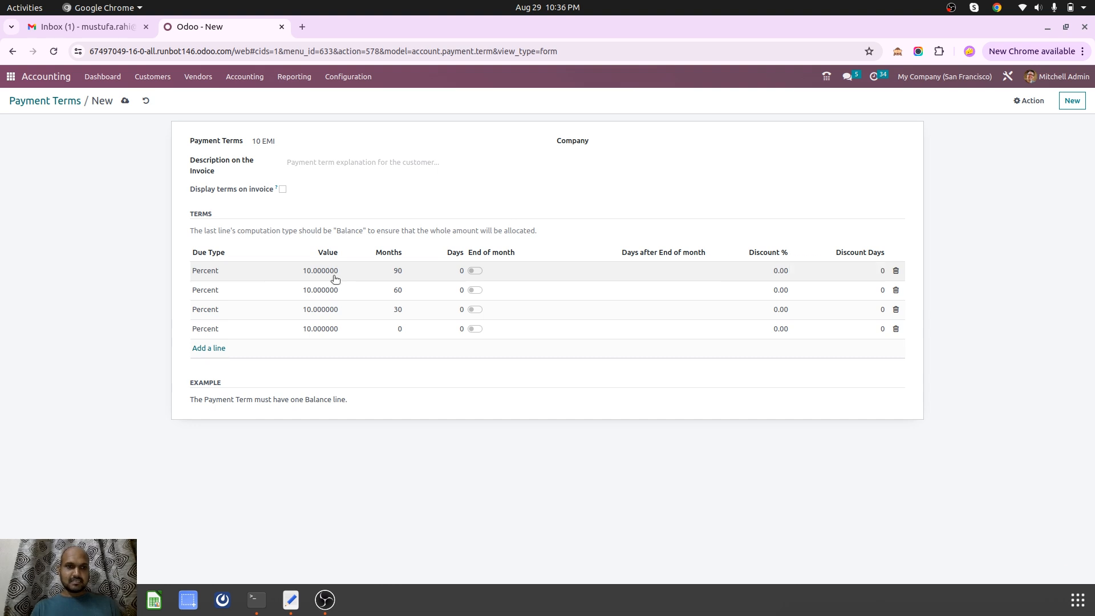
key("Tab")
type("10")
key("Tab")
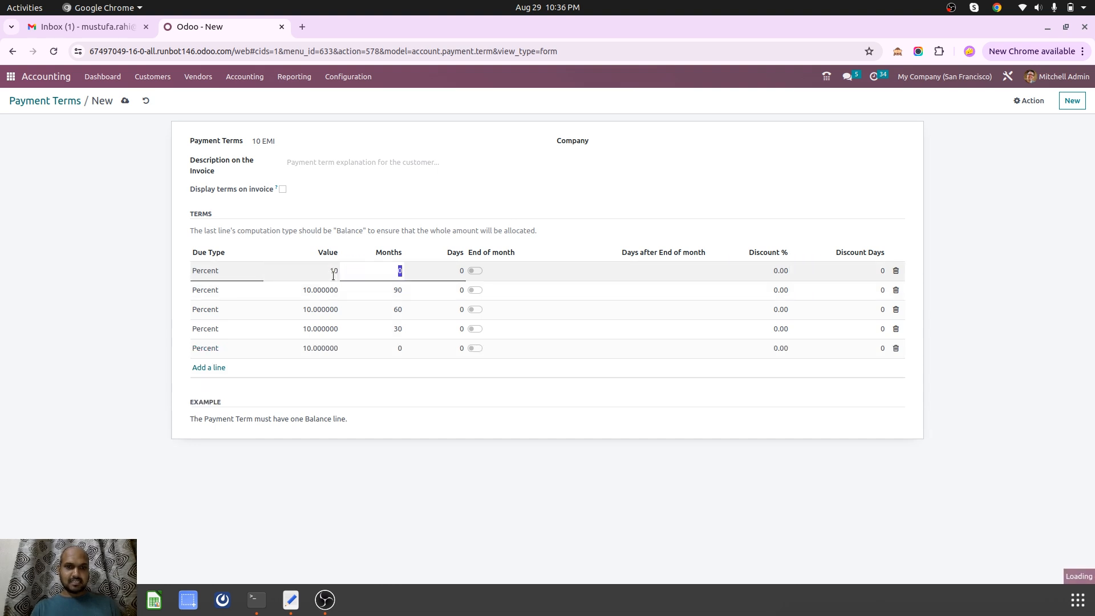
type("120")
Add a sixth Percent line with a value of 10 and 150 in Months
key("Tab")
key("Tab")
key("Tab")
key("Tab")
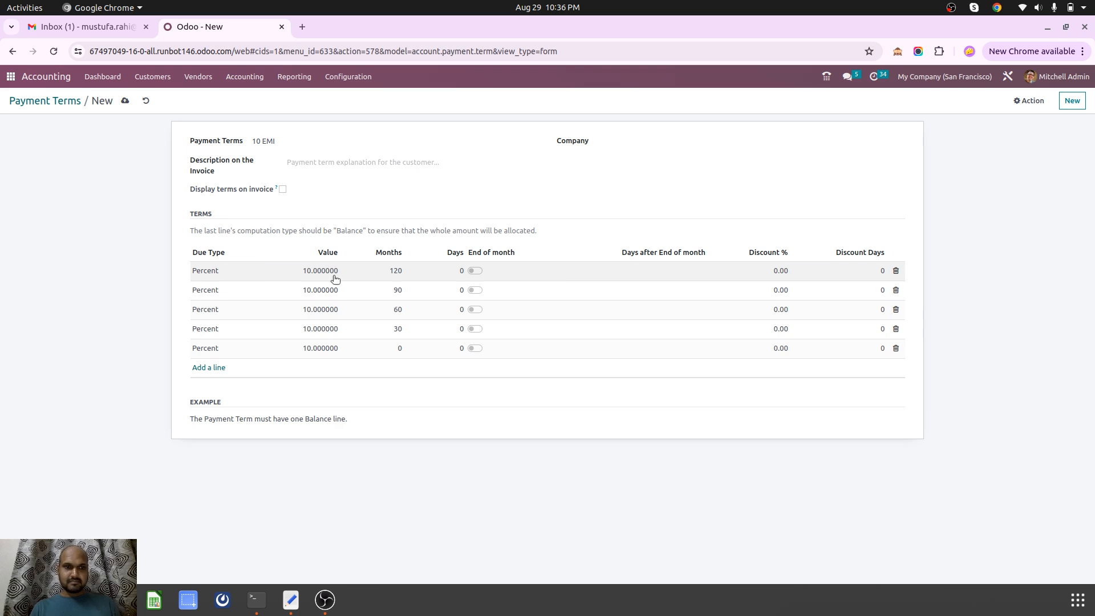
key("Tab")
key("Tab")
type("10")
key("Tab")
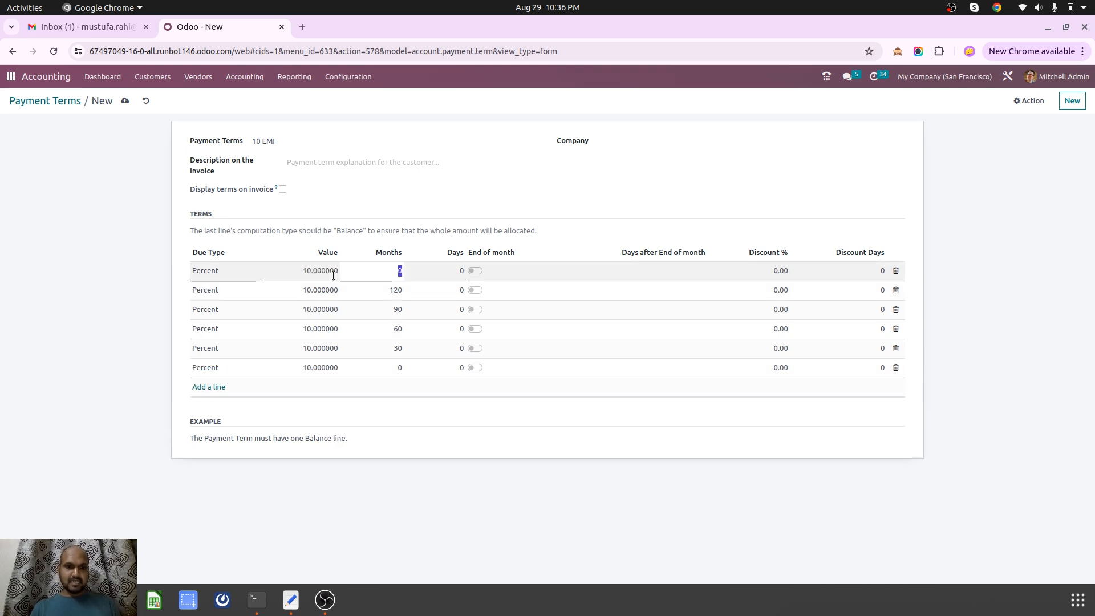
type("150")
Add a seventh Percent line with a value of 10 and 180 in Months
key("Tab")
key("Tab")
key("Tab")
key("Tab")
key("Tab")
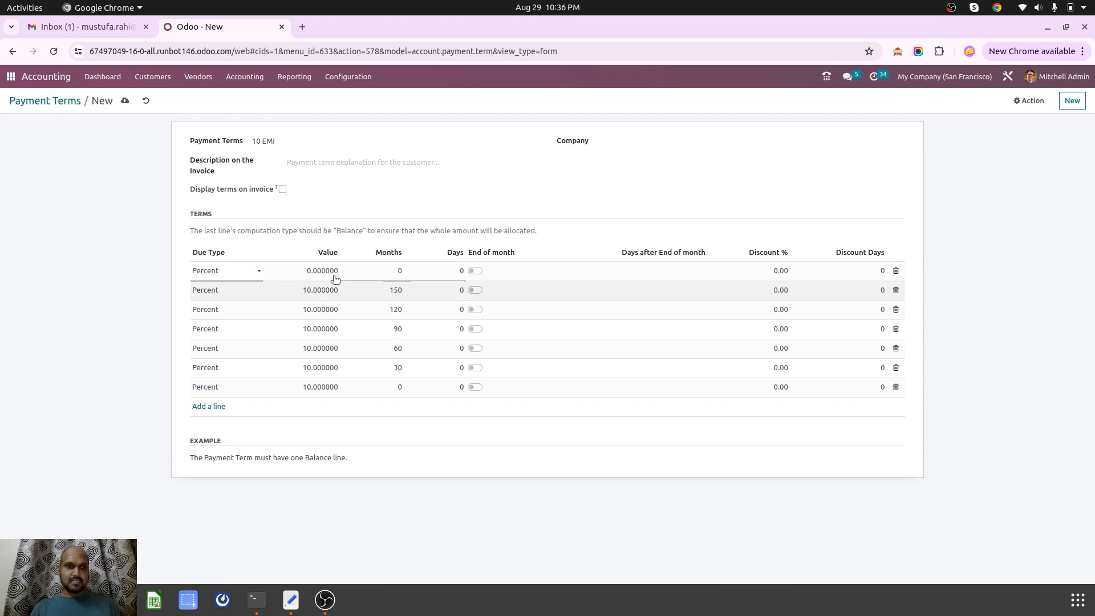
type("10")
key("Tab")
type("1")
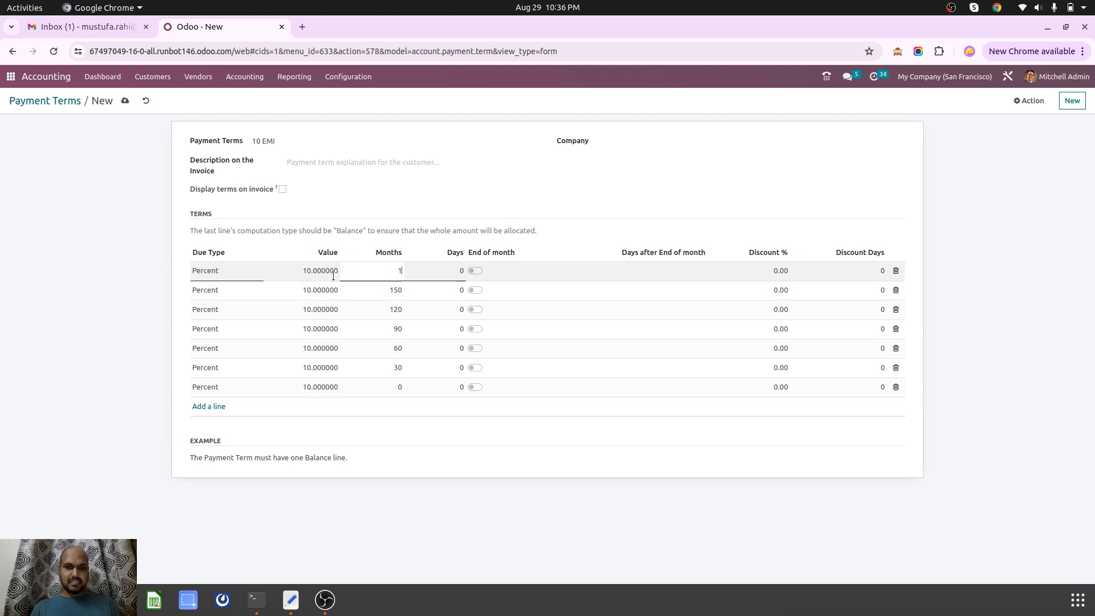
type("80")
Add an eighth Percent line with a value of 10 and 210 in Months
key("Tab")
key("Tab")
key("Tab")
key("Tab")
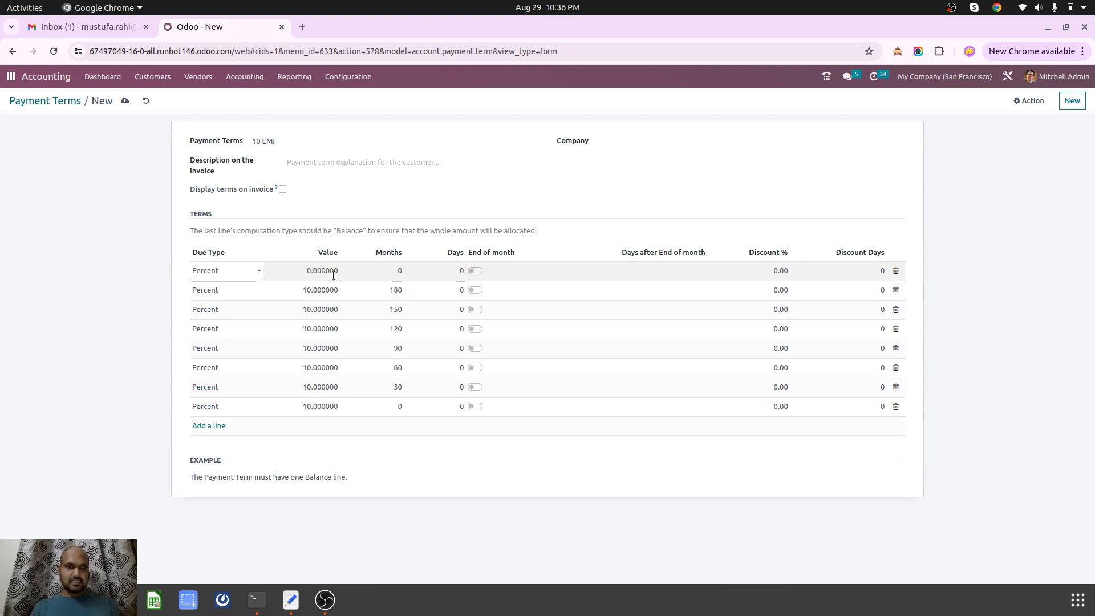
type("10")
key("Tab")
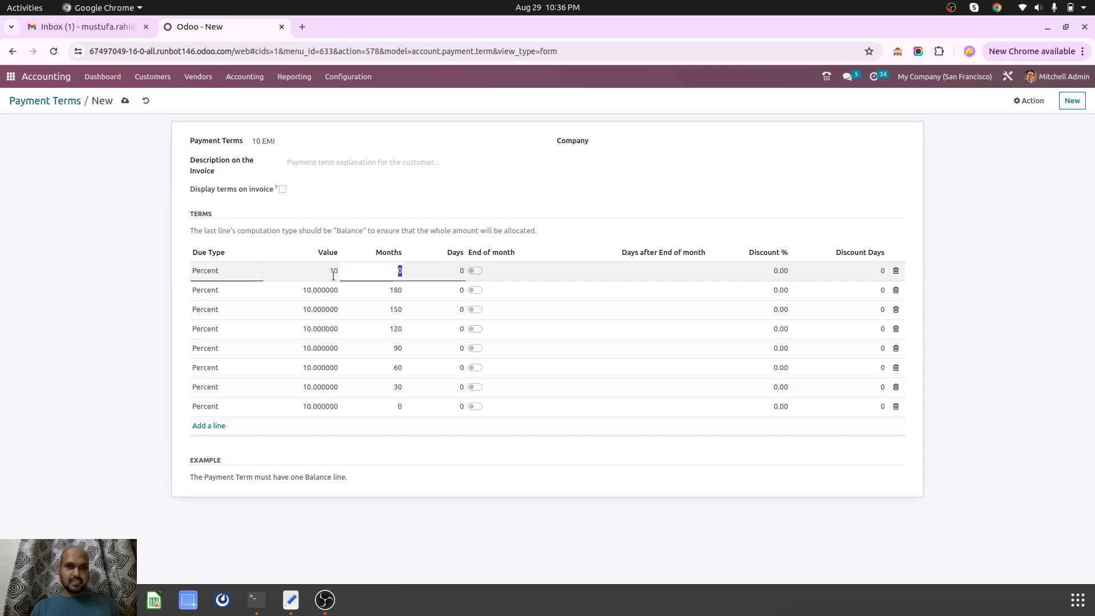
type("210")
Add a ninth, unfilled Percent line and try to save the 10 EMI payment term
key("Tab")
key("Tab")
key("Tab")
key("Tab")
key("Tab")
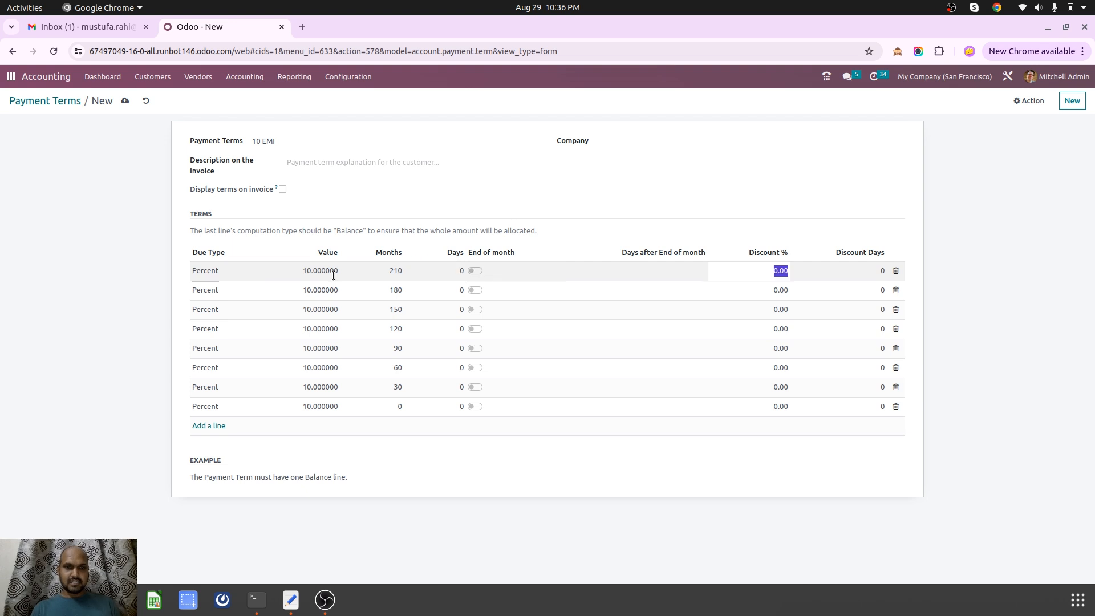
left_click(125, 100)
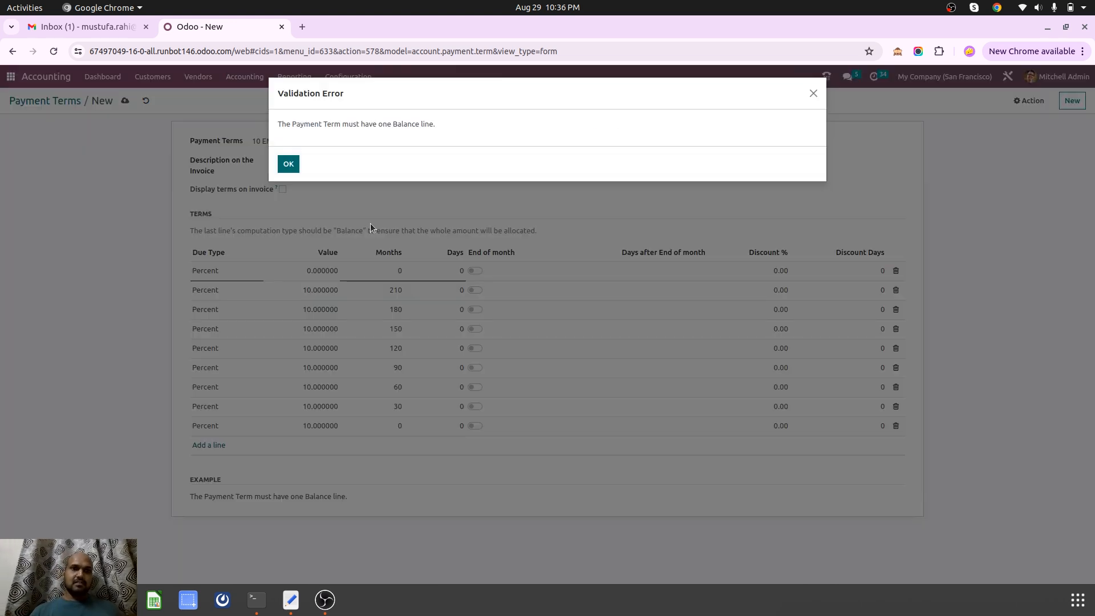
left_click(286, 161)
Set the ninth Percent line's value to 10 and its Months to 240
left_click(316, 272)
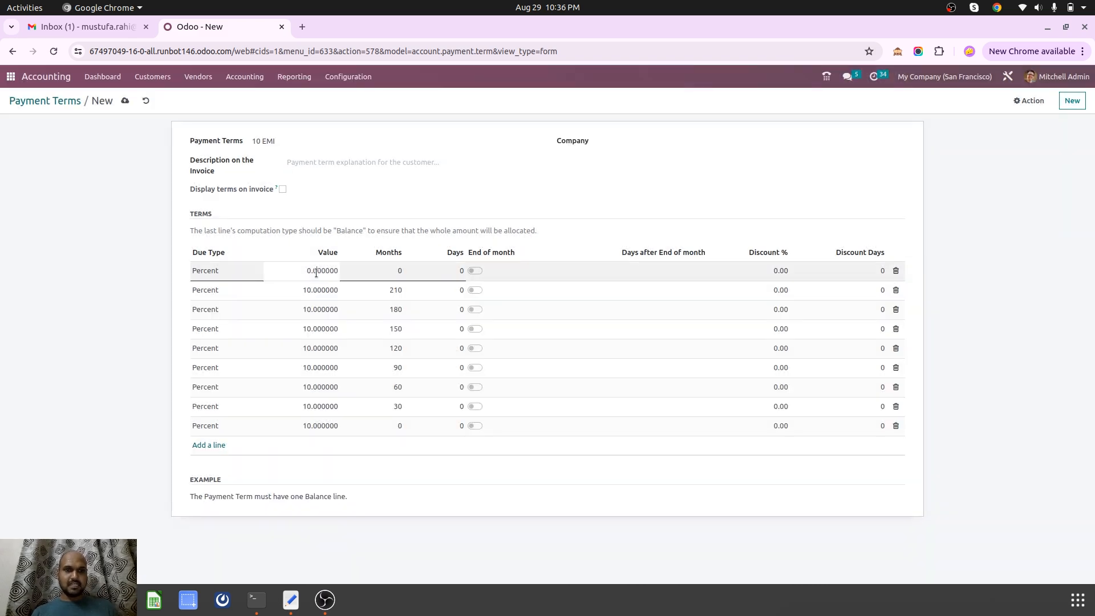
double_click(316, 272)
type("10")
key("Tab")
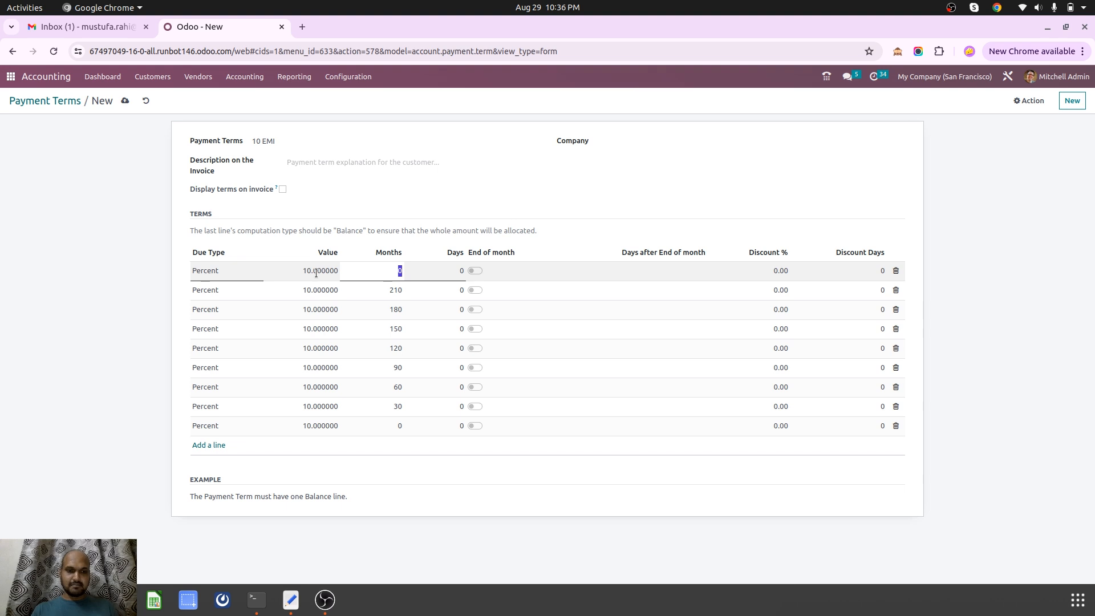
key("Tab")
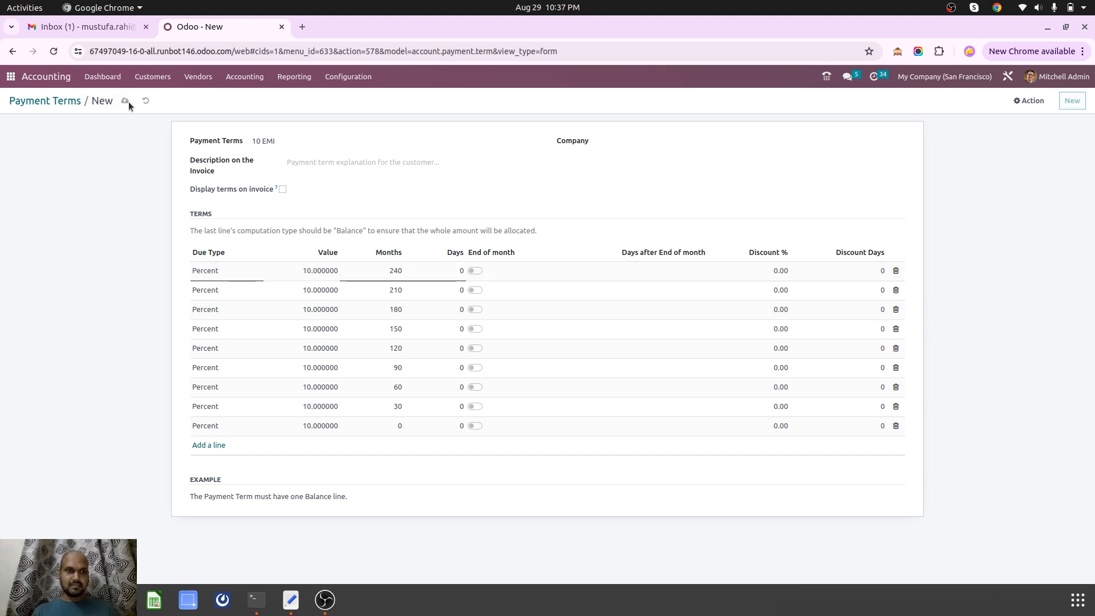
Try to save the 10 EMI payment term and test the End of month option on the 240-month line
left_click(125, 101)
left_click(289, 164)
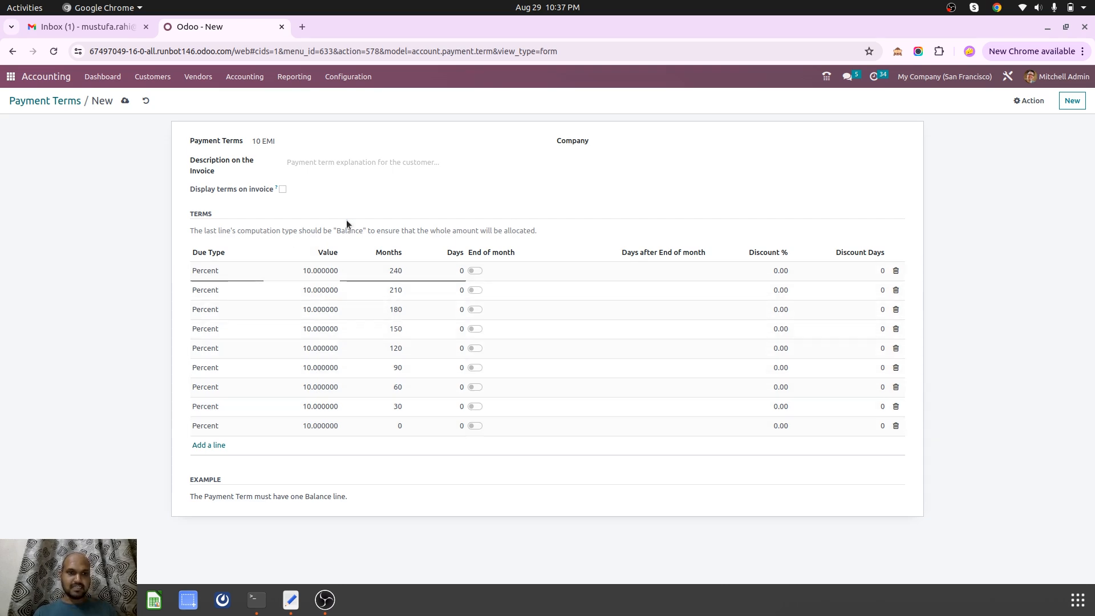
left_click(521, 270)
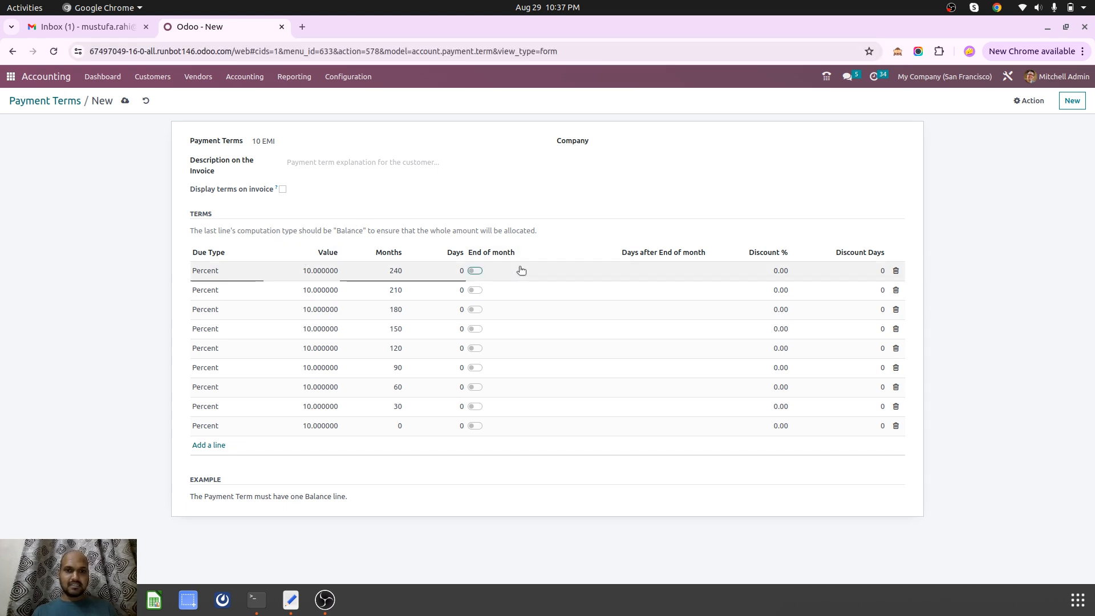
left_click(475, 270)
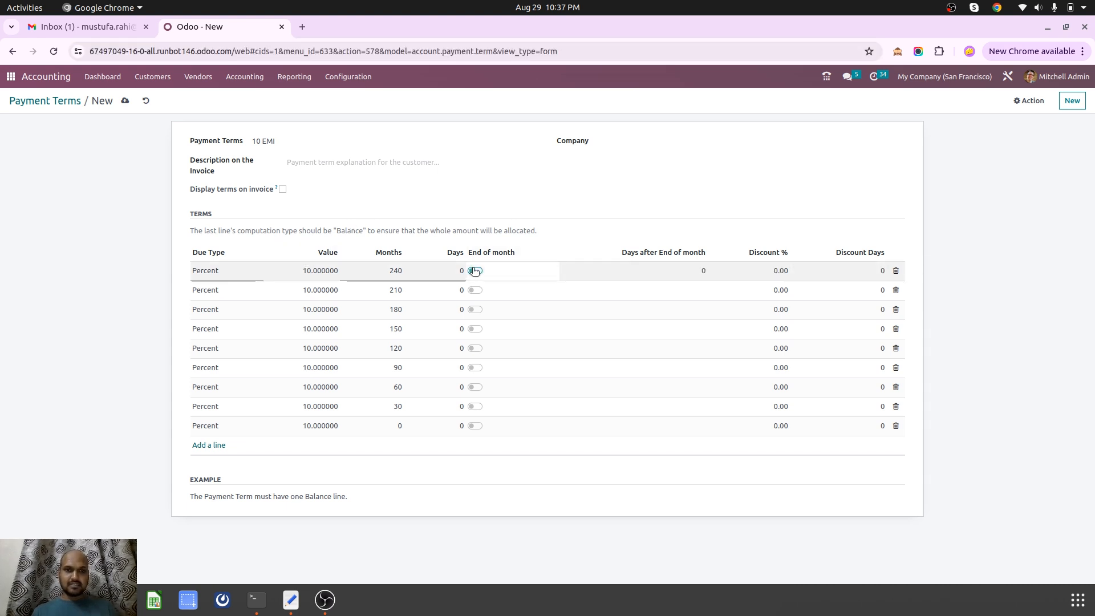
Add a tenth terms line, set its Due Type to Balance and save the payment term
key("Tab")
key("Tab")
key("Tab")
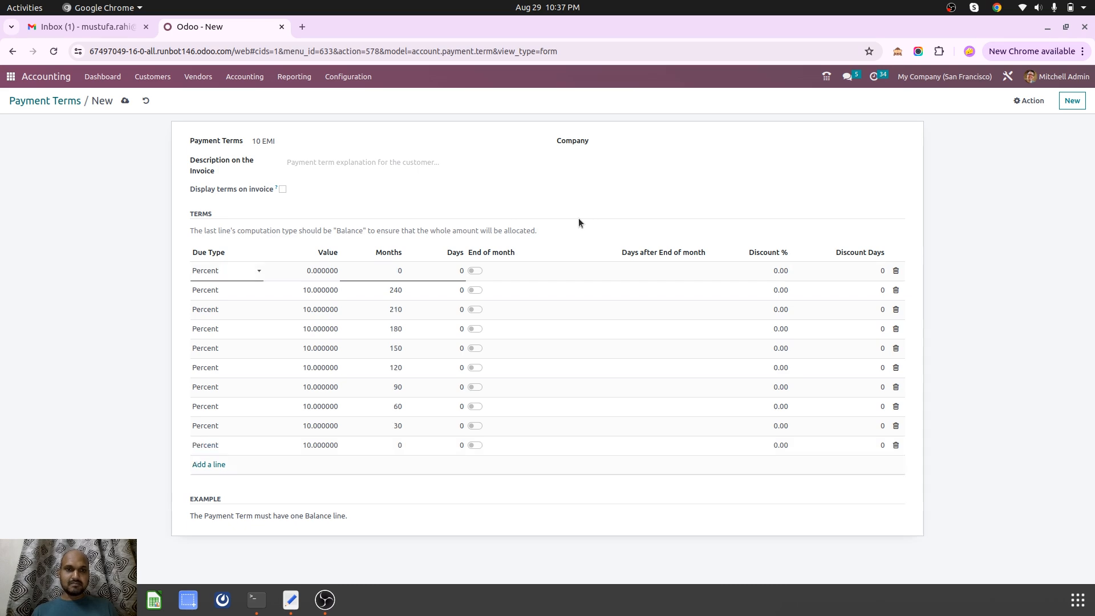
left_click(216, 275)
left_click(234, 282)
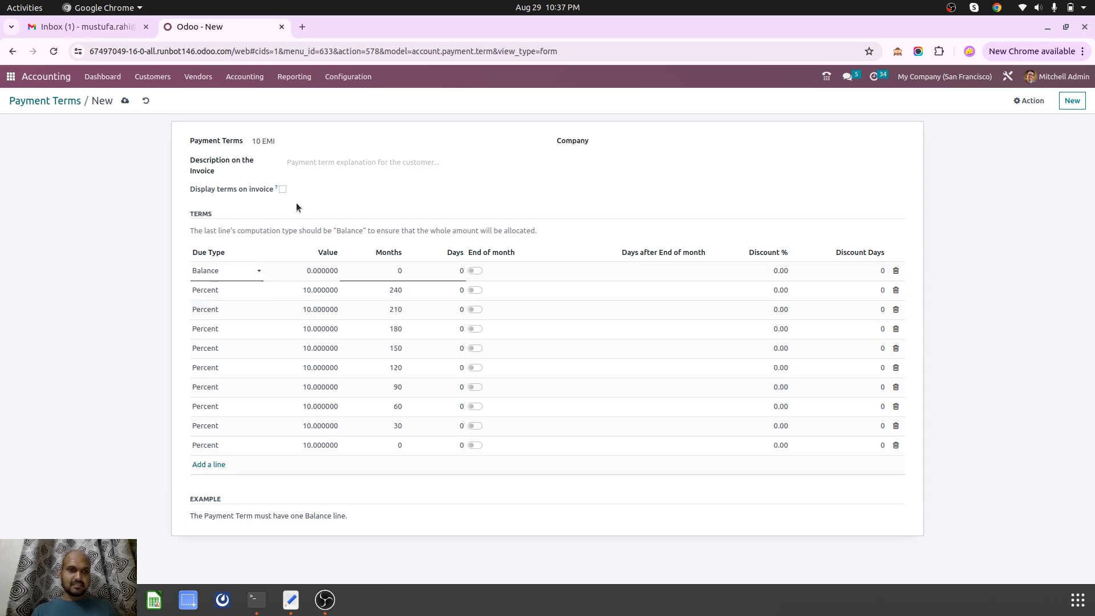
scroll(387, 433, "down", 3)
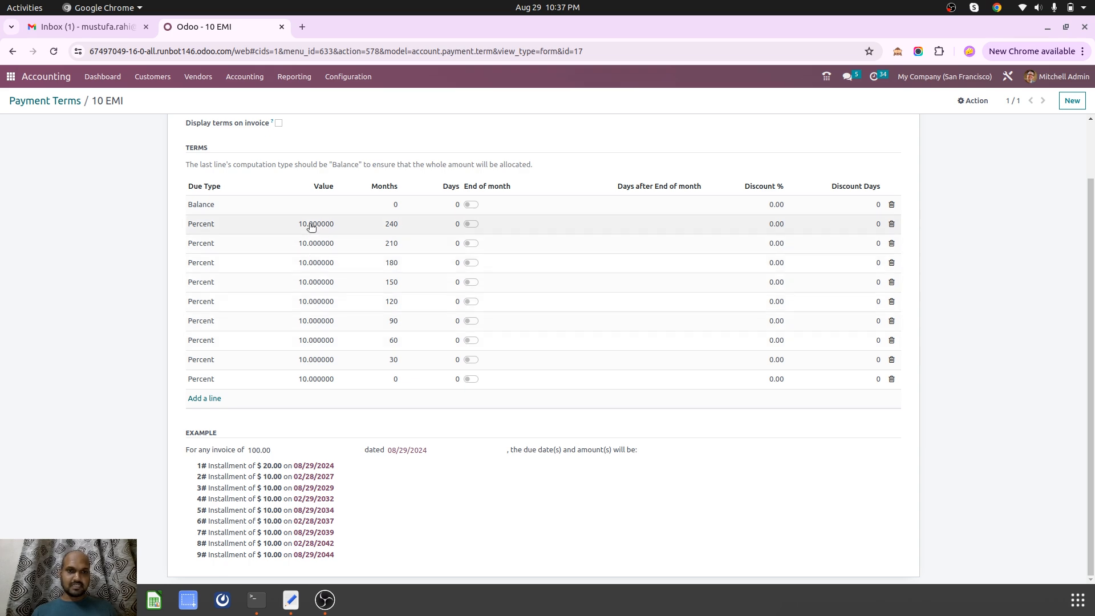
Change the Balance line's Due Type to Percent and set its value to 10
left_click(310, 204)
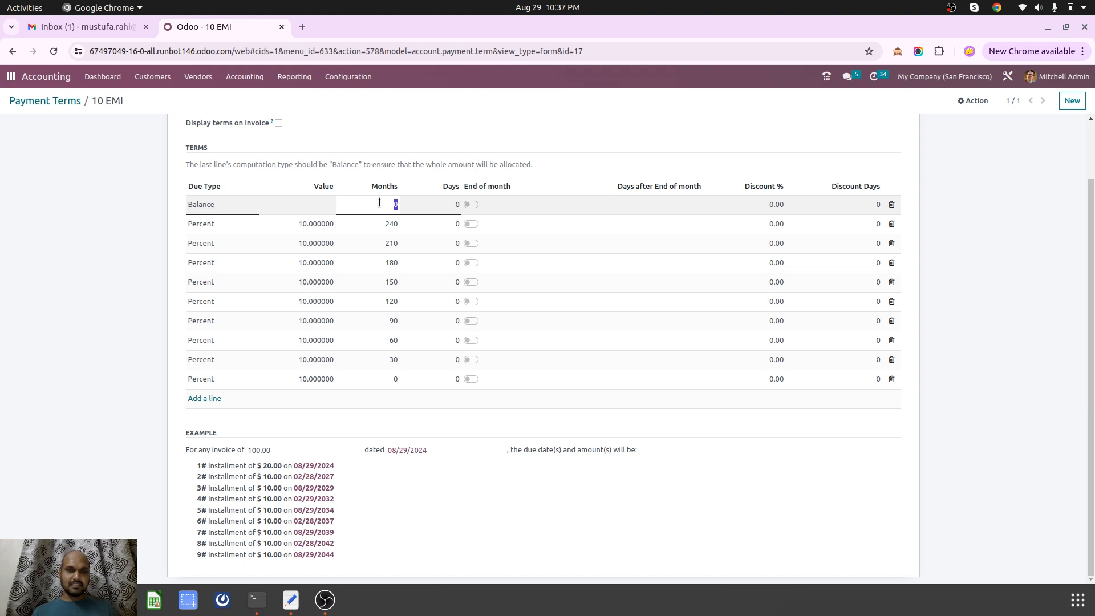
scroll(393, 274, "up", 2)
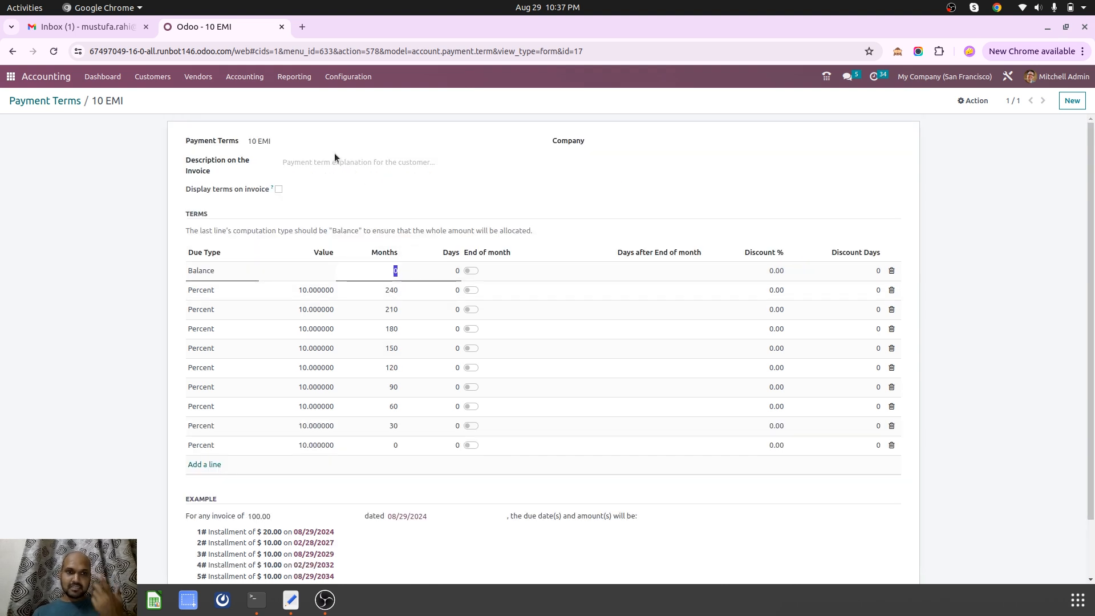
scroll(349, 544, "down", 1)
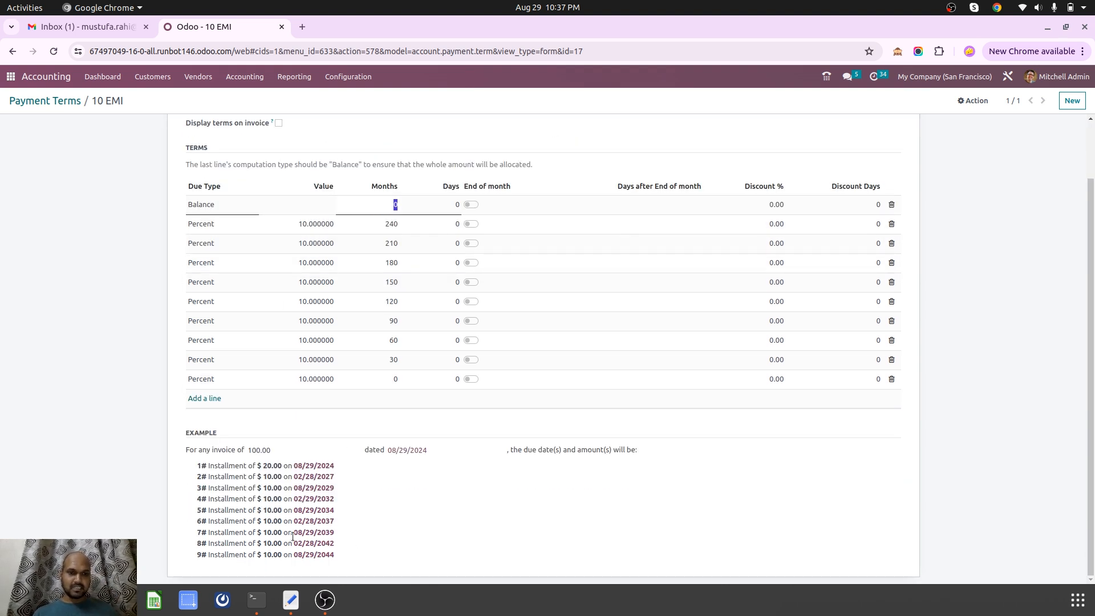
left_click(262, 449)
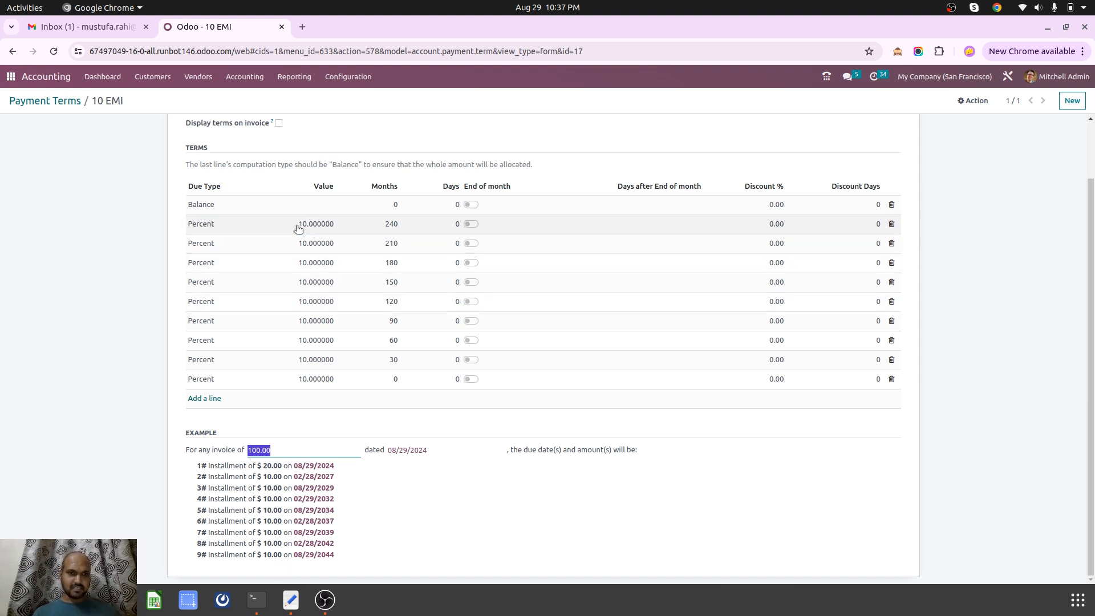
left_click(244, 206)
left_click(230, 206)
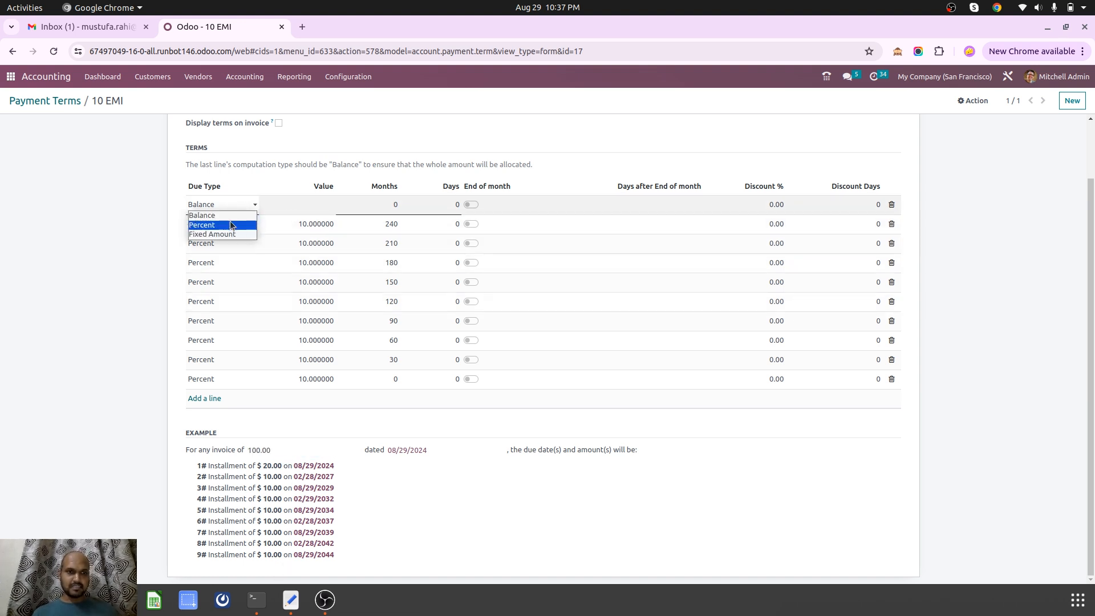
left_click(231, 224)
left_click(315, 277)
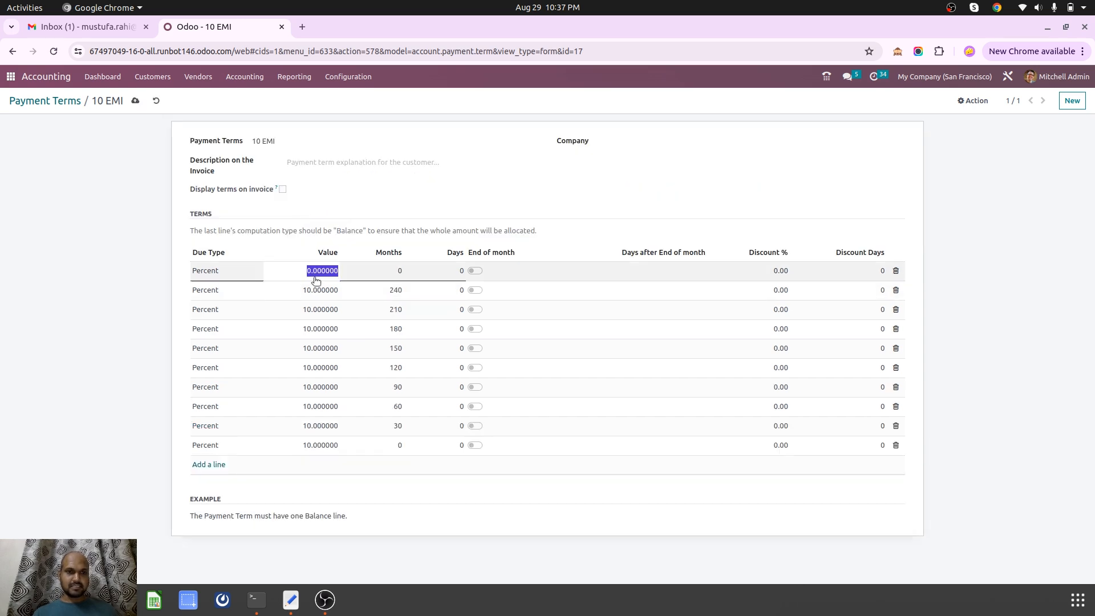
type("10")
key("Tab")
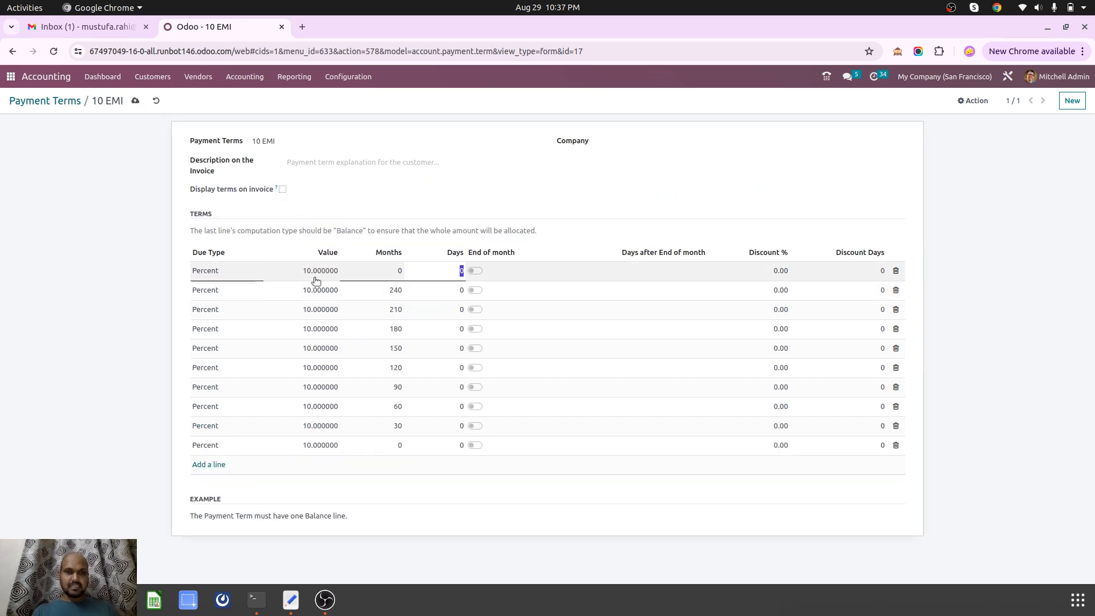
Set the tenth Percent line's Months to 270
left_click(369, 272)
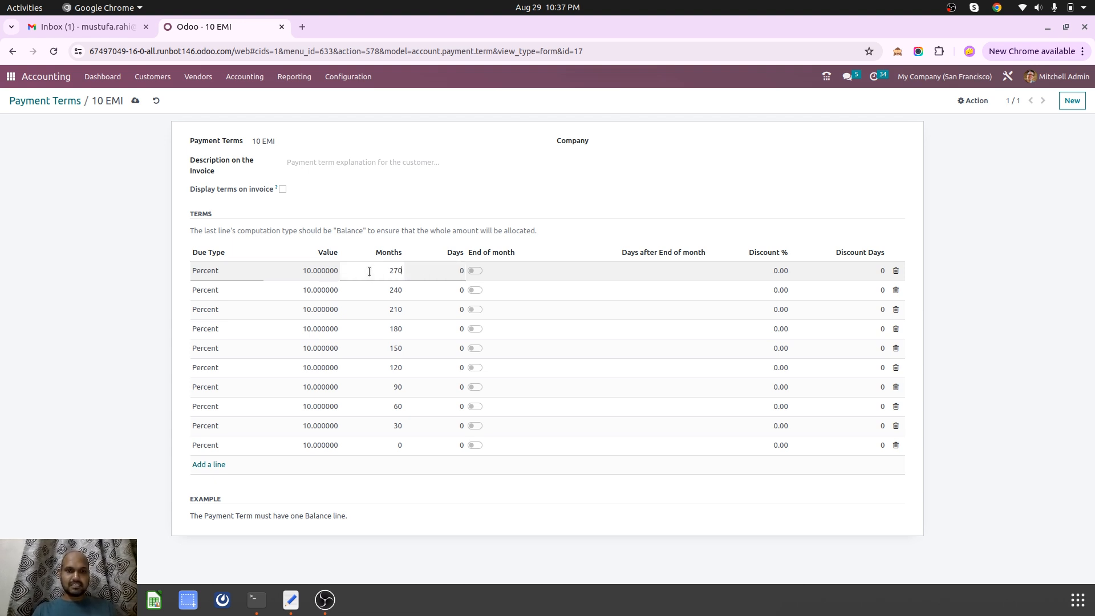
key("Tab")
key("Tab")
left_click(392, 270)
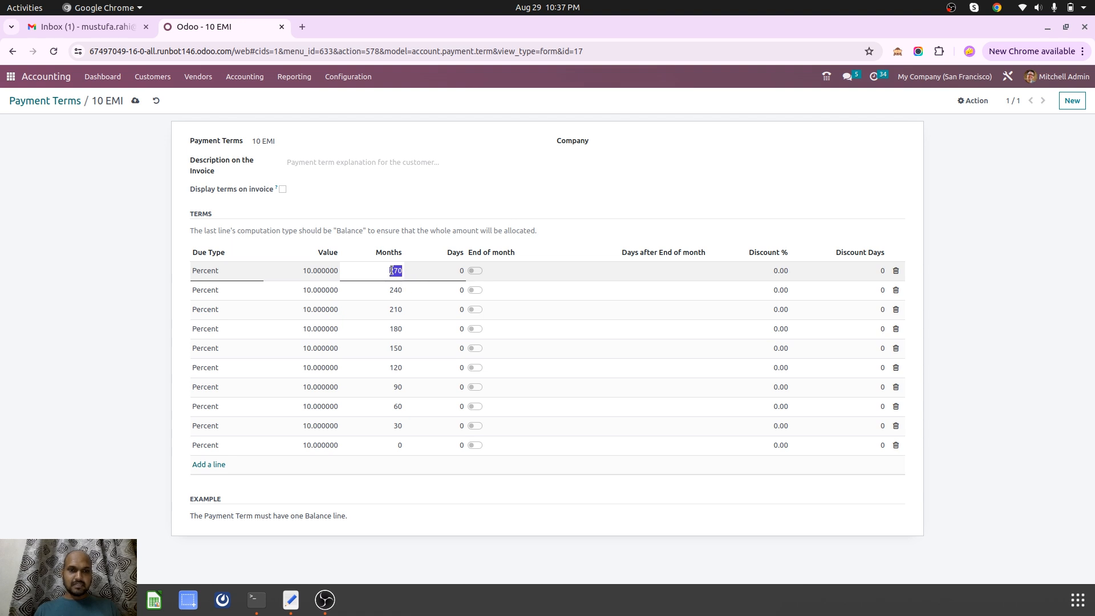
type("10")
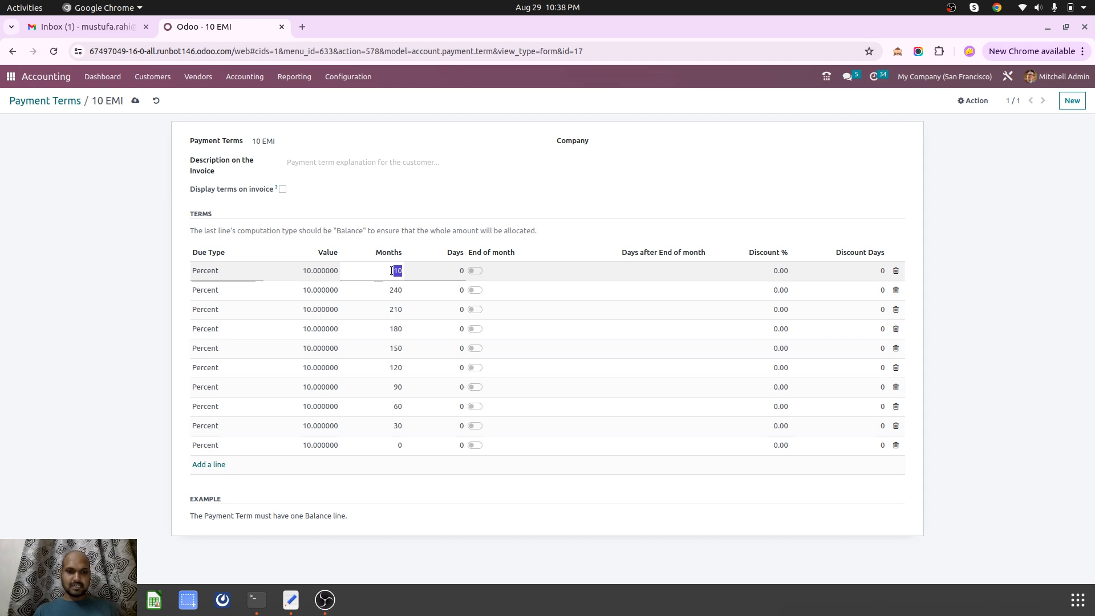
type(".0")
key("Tab")
key("Tab")
key("Tab")
key("Tab")
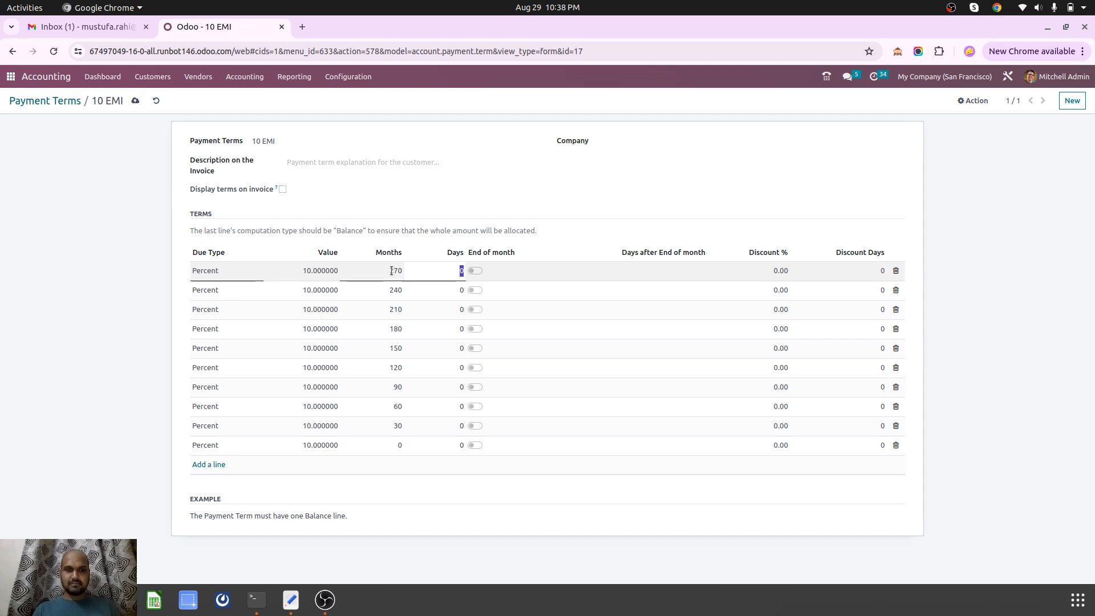
key("Tab")
key("Tab")
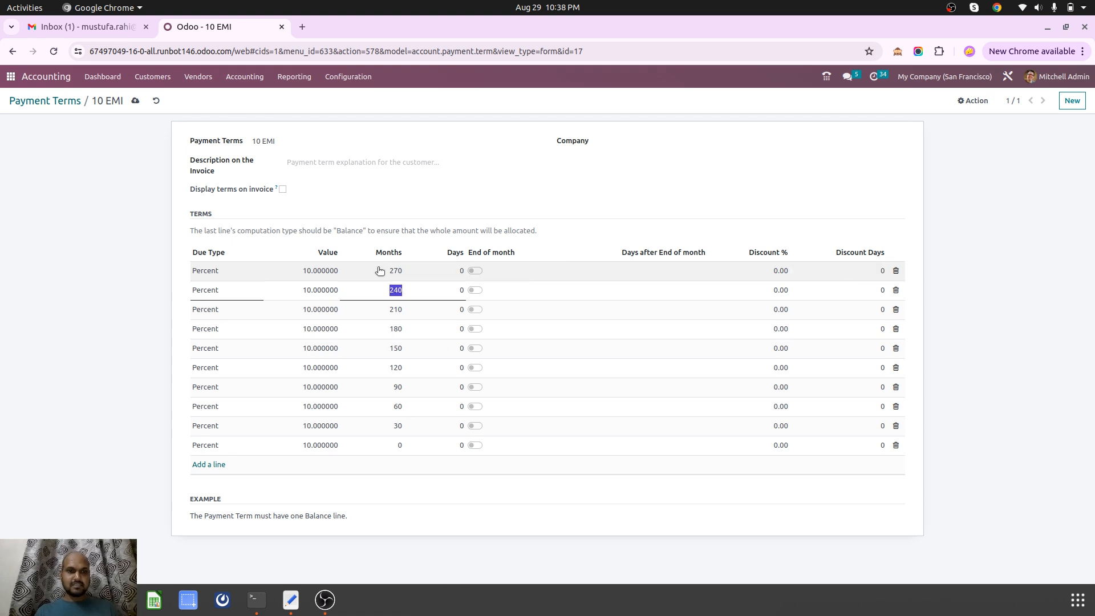
Try to save the payment term with only its ten Percent lines
left_click(135, 101)
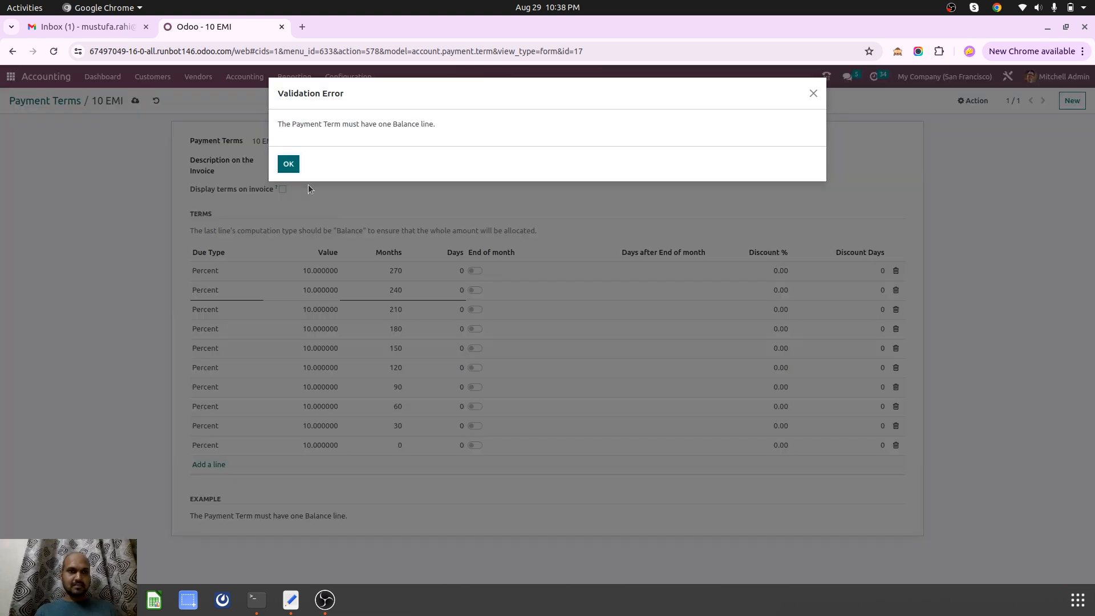
left_click(282, 166)
left_click(243, 276)
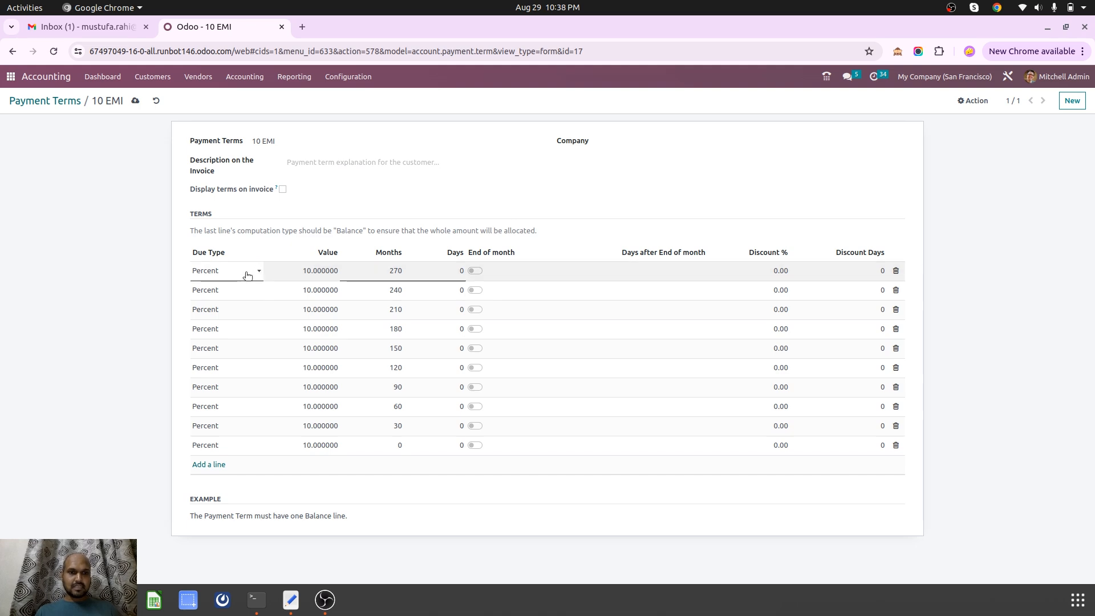
Add a Balance line alongside the ten Percent lines and save the 10 EMI payment term
left_click(211, 465)
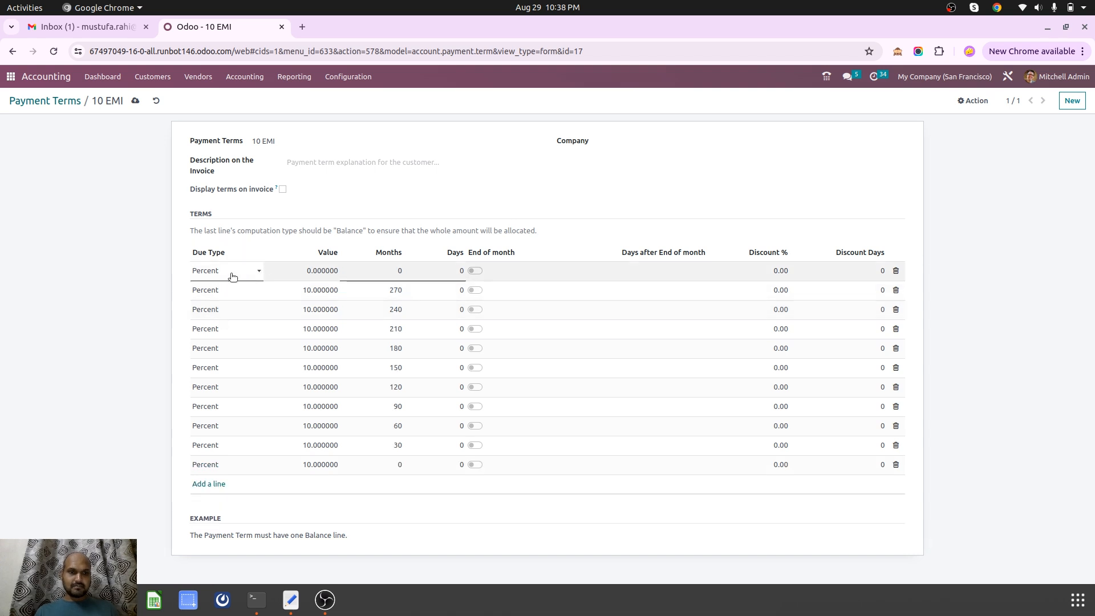
left_click(230, 272)
left_click(235, 281)
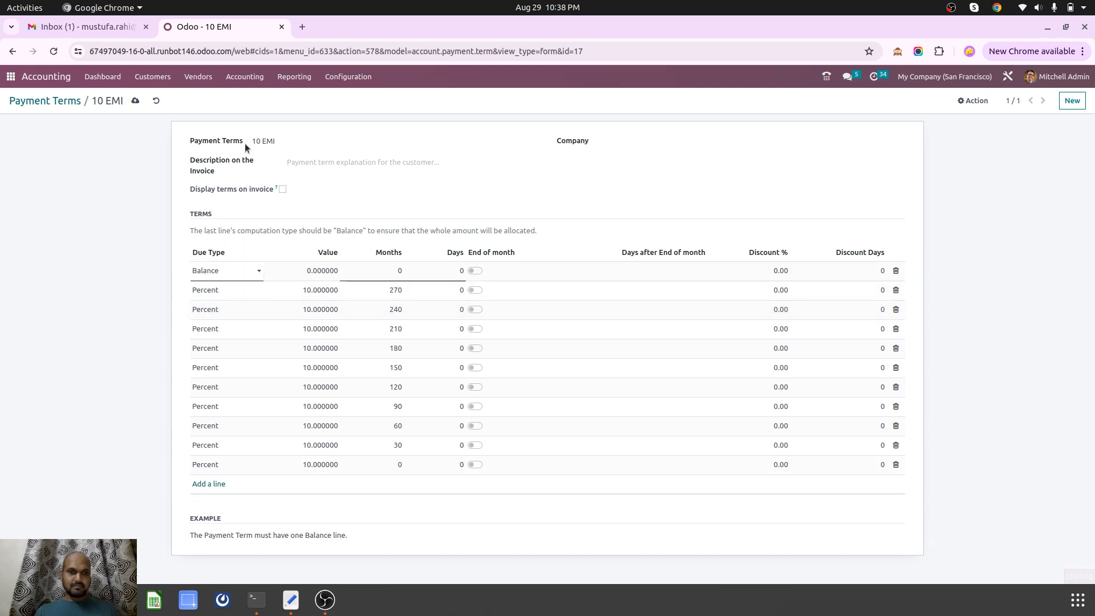
left_click(136, 100)
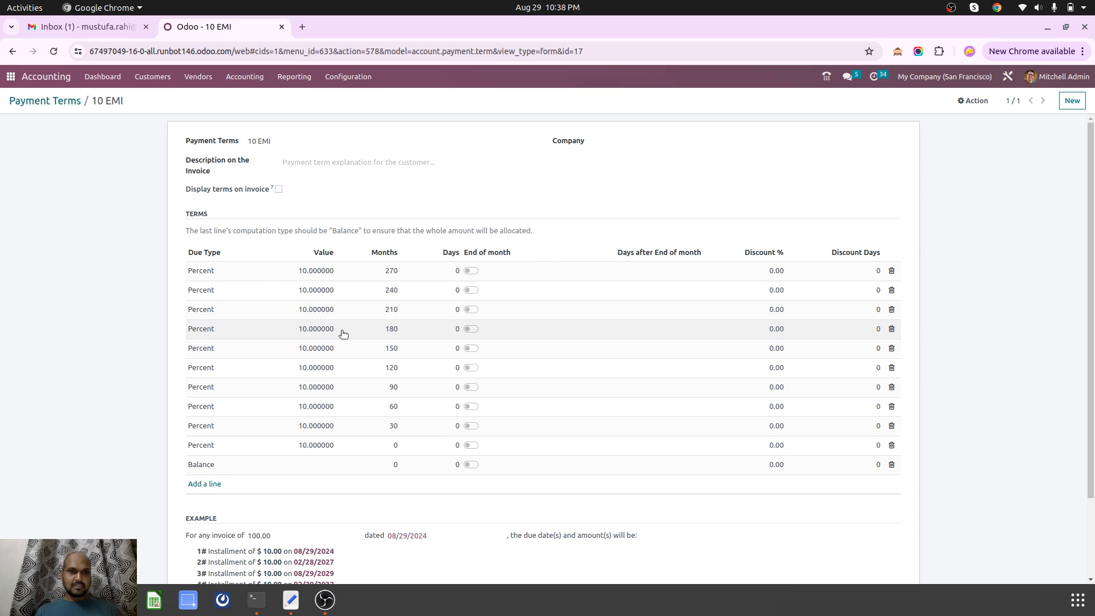
scroll(342, 329, "down", 2)
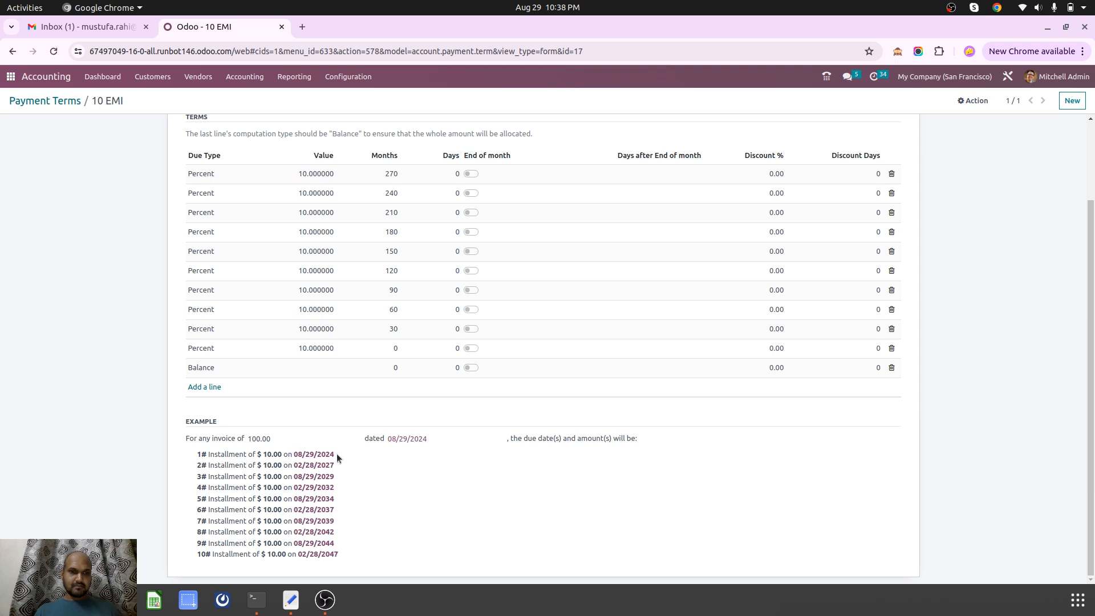
scroll(374, 403, "up", 2)
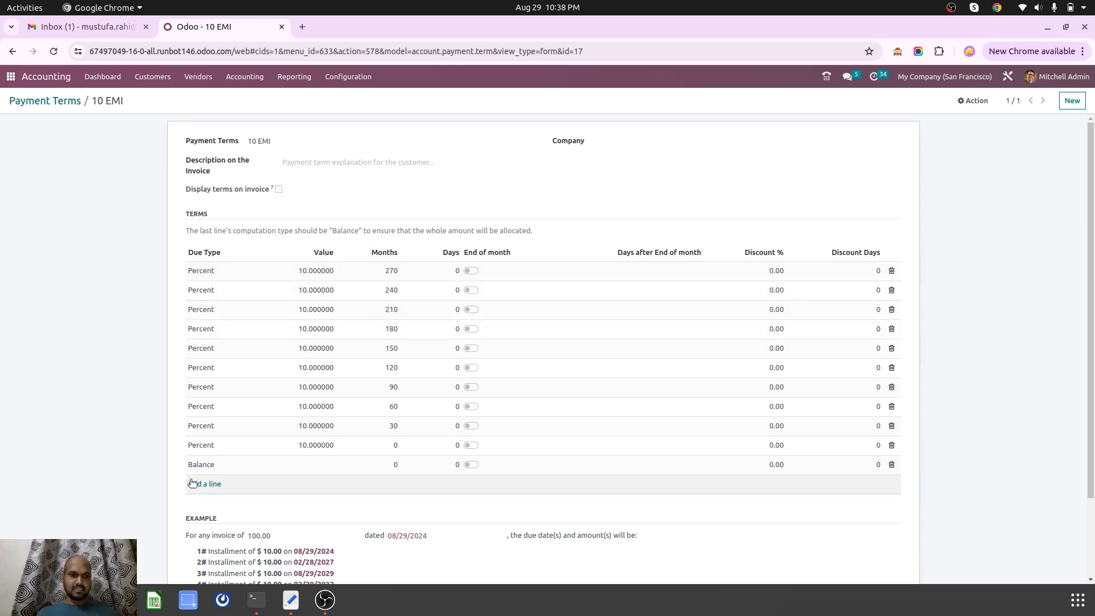
Switch to the Chrome window with the private-learning Odoo database
left_click(120, 600)
left_click(220, 525)
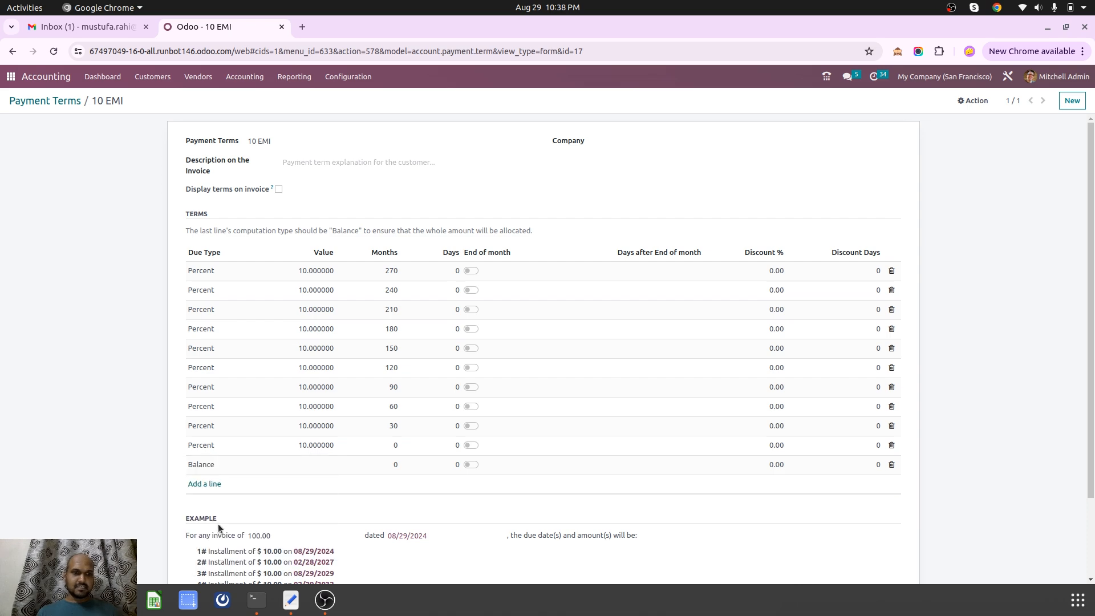
left_click(120, 600)
left_click(115, 508)
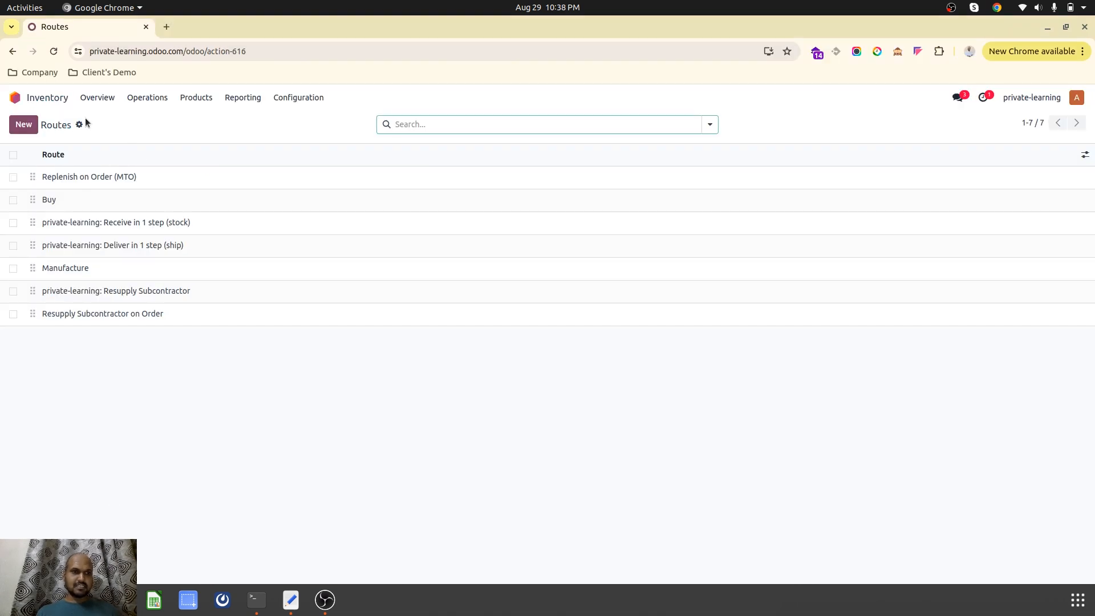
Open the 4+8 EMIs payment term from the Accounting app's payment terms list
left_click(38, 98)
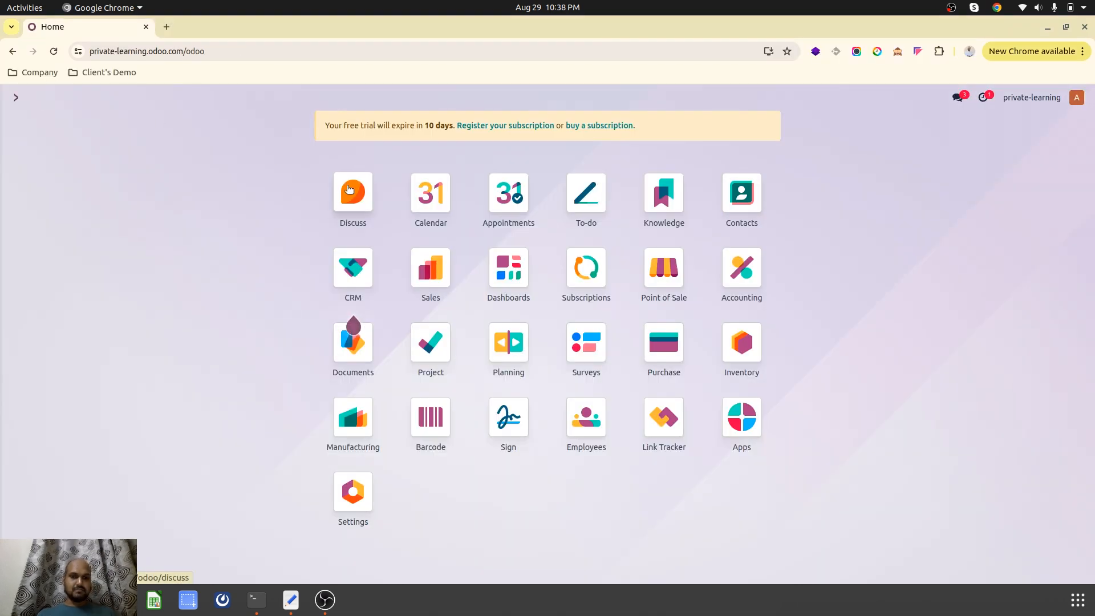
type("acc")
key("Return")
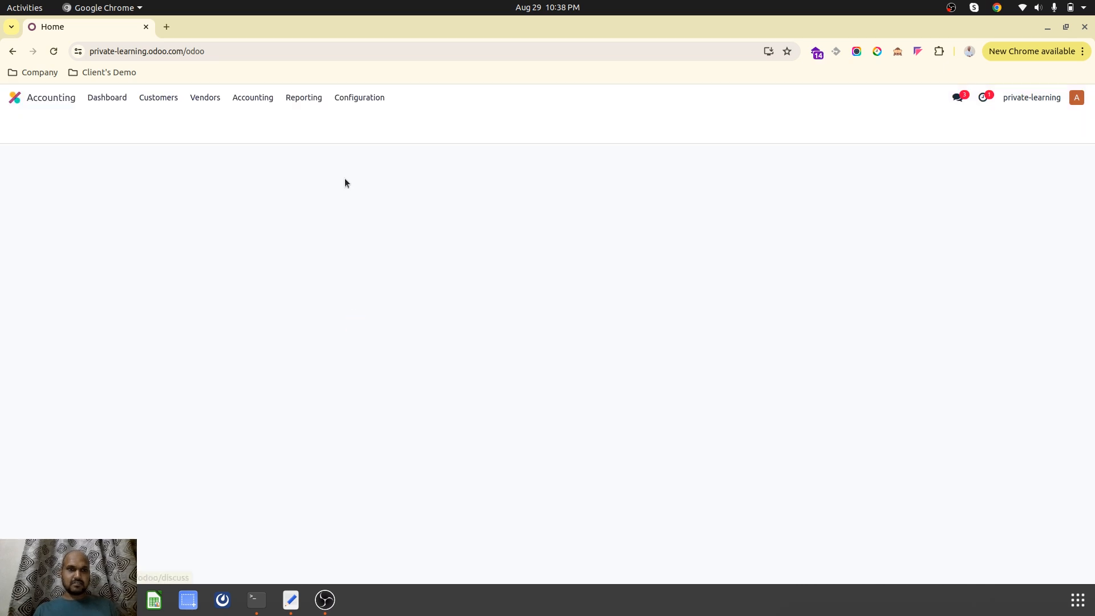
left_click(374, 98)
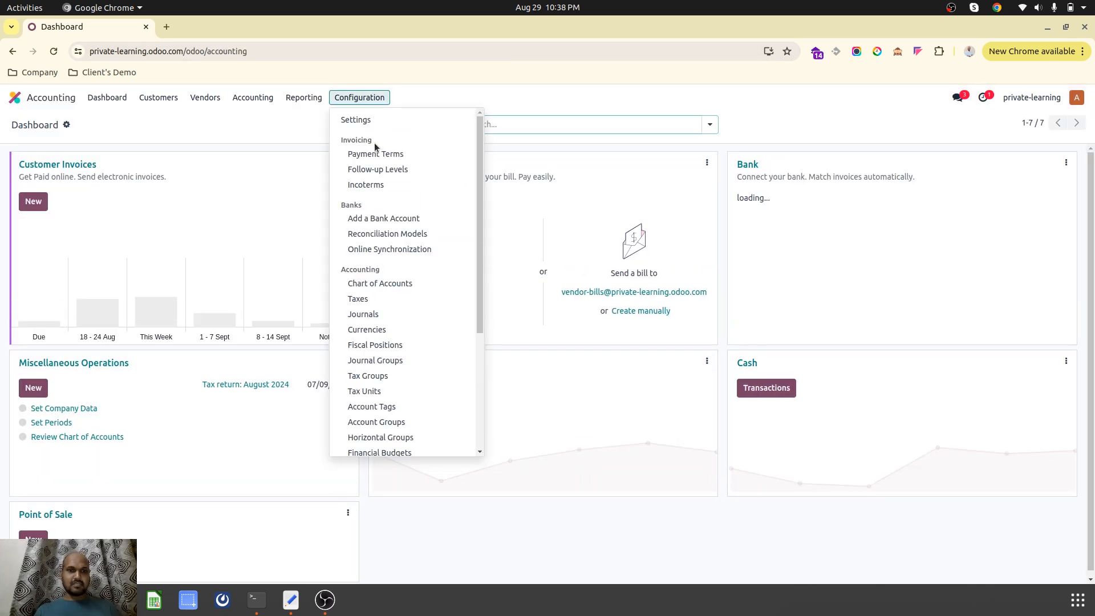
left_click(409, 156)
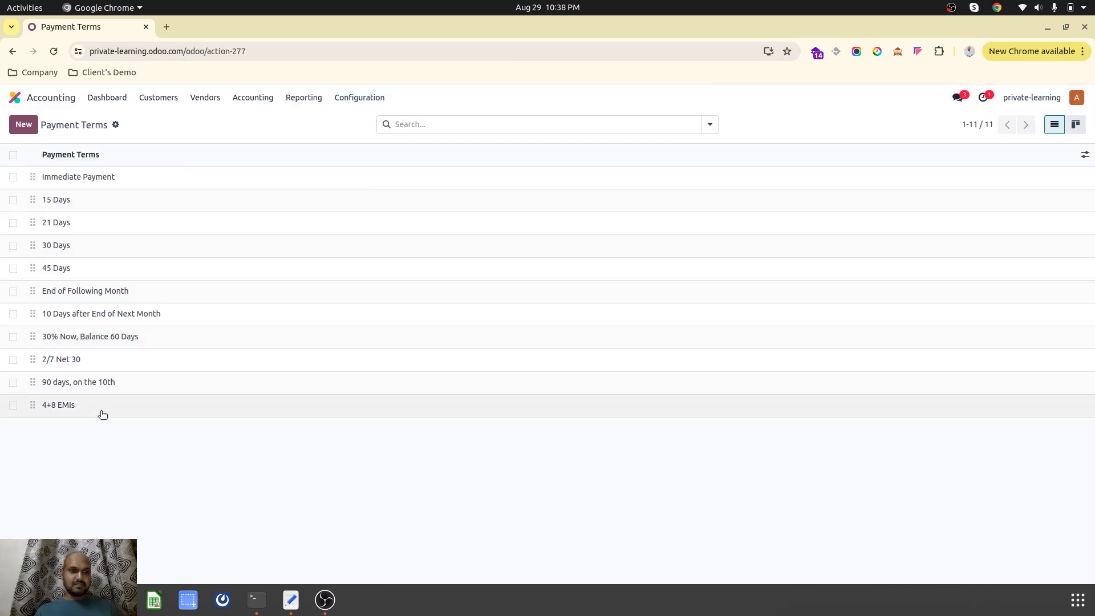
left_click(47, 407)
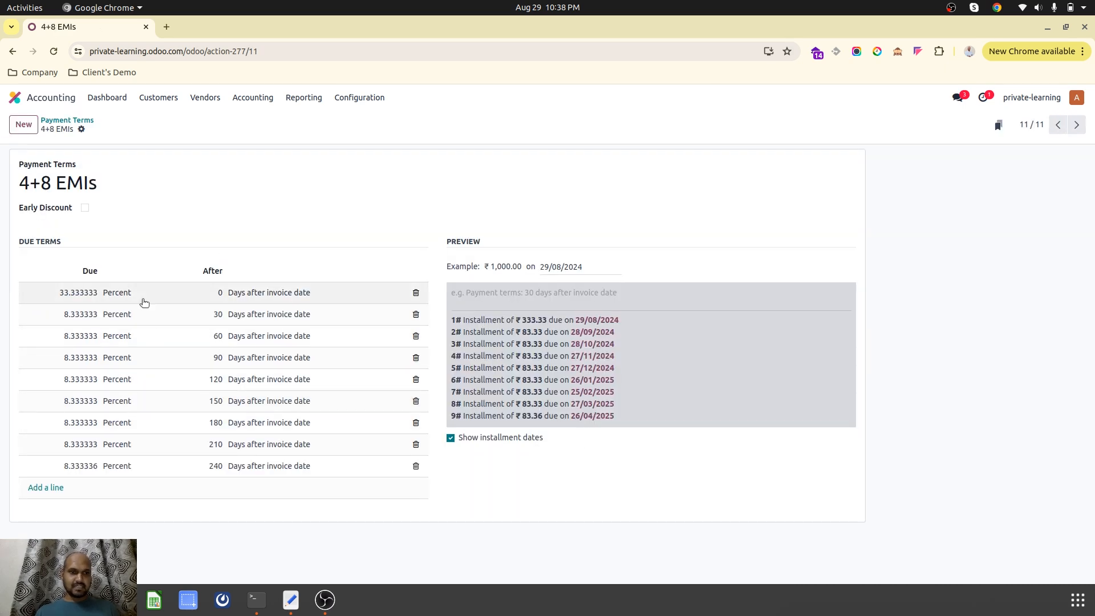
Start a new payment term and name it "10 EMIs"
left_click(24, 125)
type("10 EMIs")
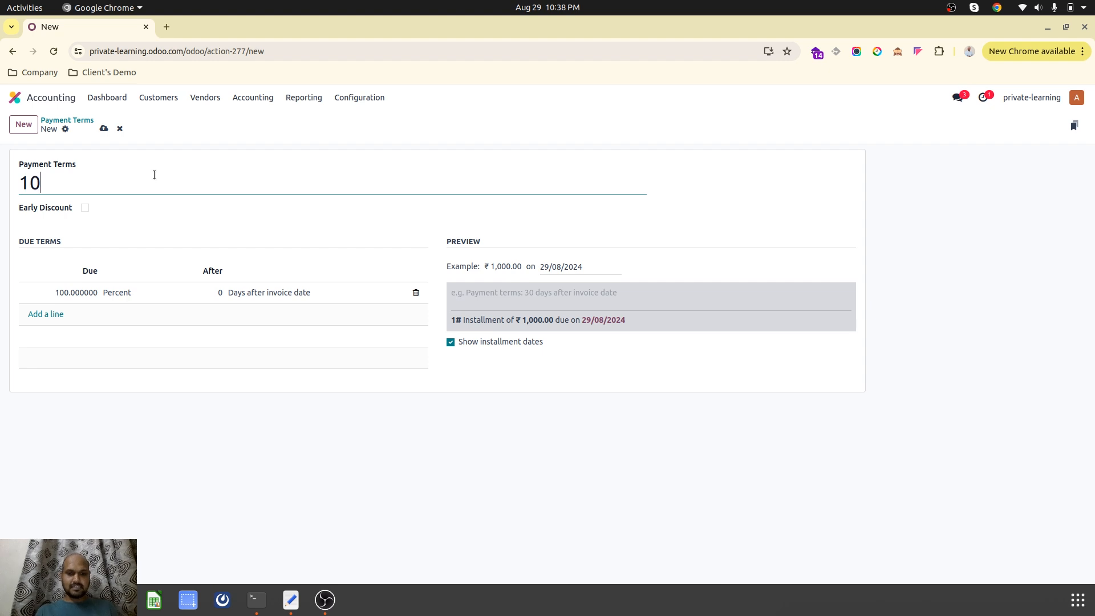
key("Tab")
key("Tab")
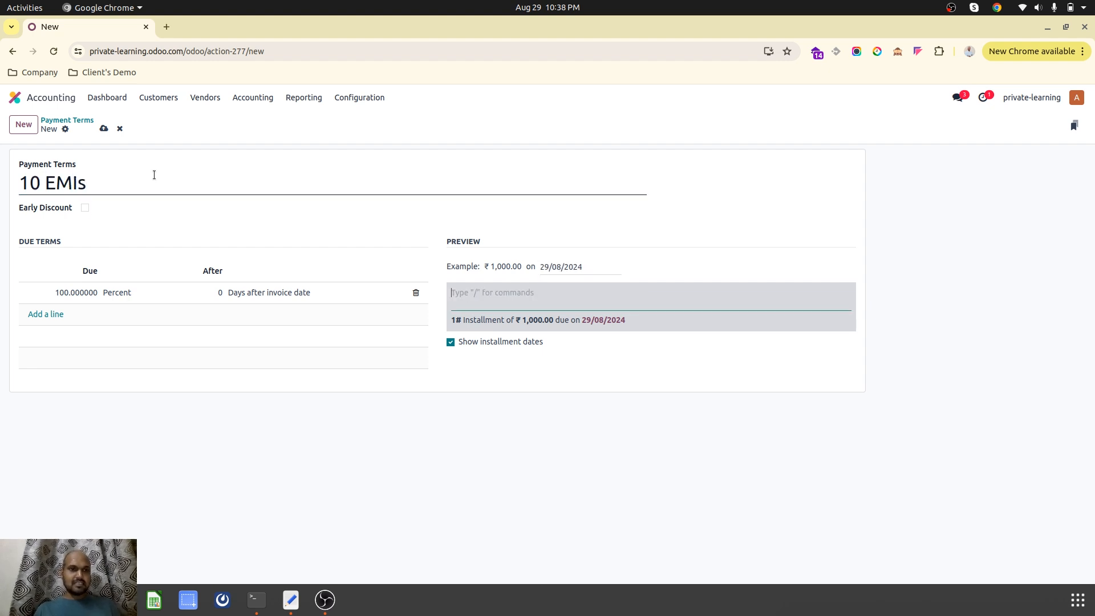
Set the first due line to 10 percent at 0 days after invoice date and add a second line
left_click(73, 290)
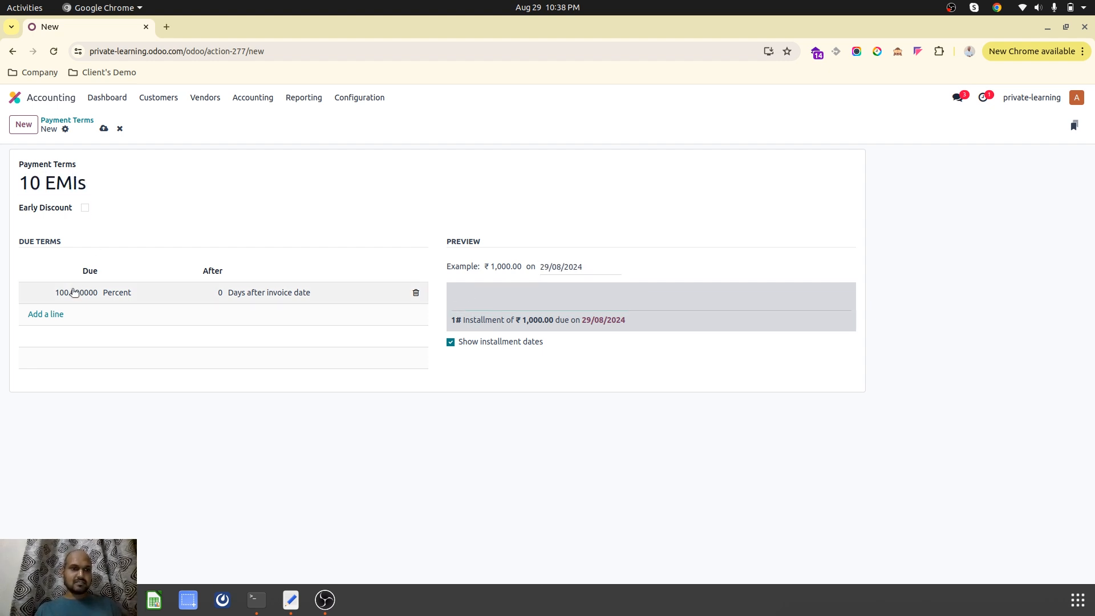
type("10")
key("Tab")
key("Tab")
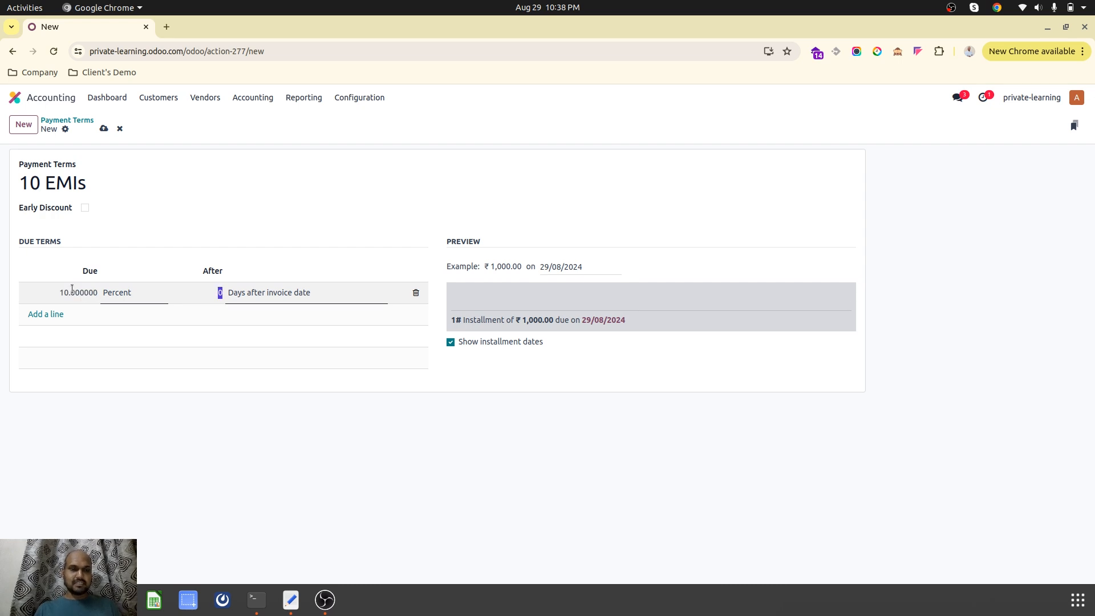
key("Return")
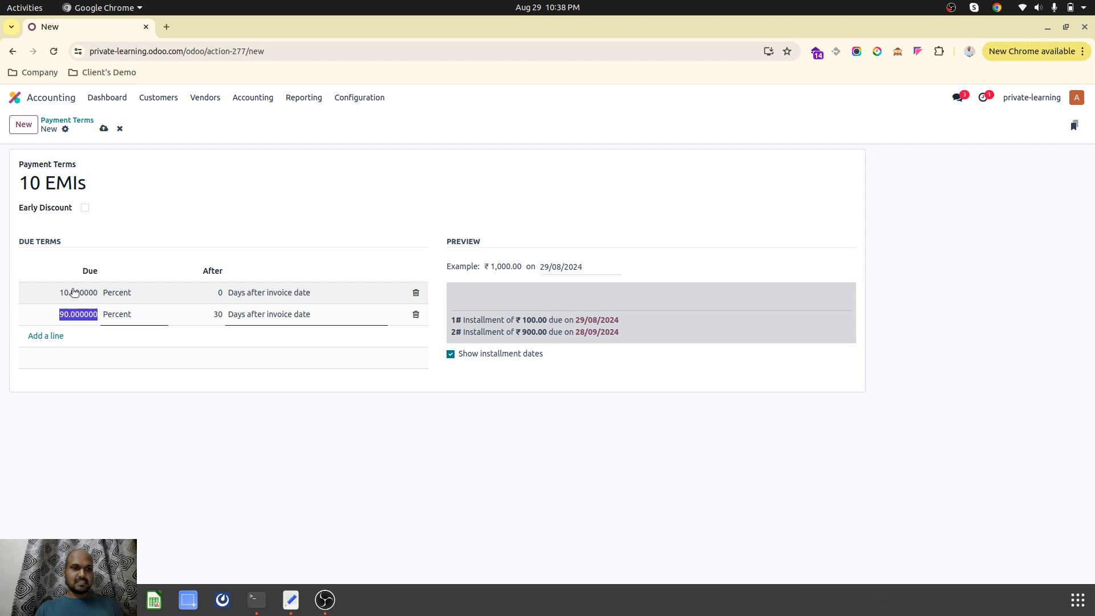
Set the second due line to 10 percent after 45 days and add a third line
type("10")
key("Tab")
key("Tab")
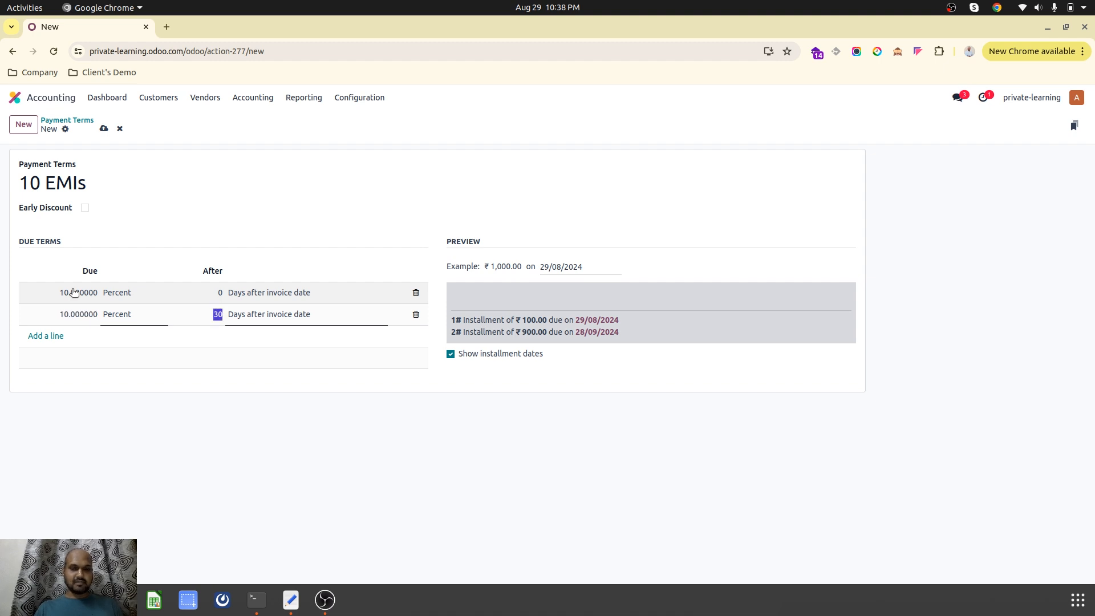
key("Return")
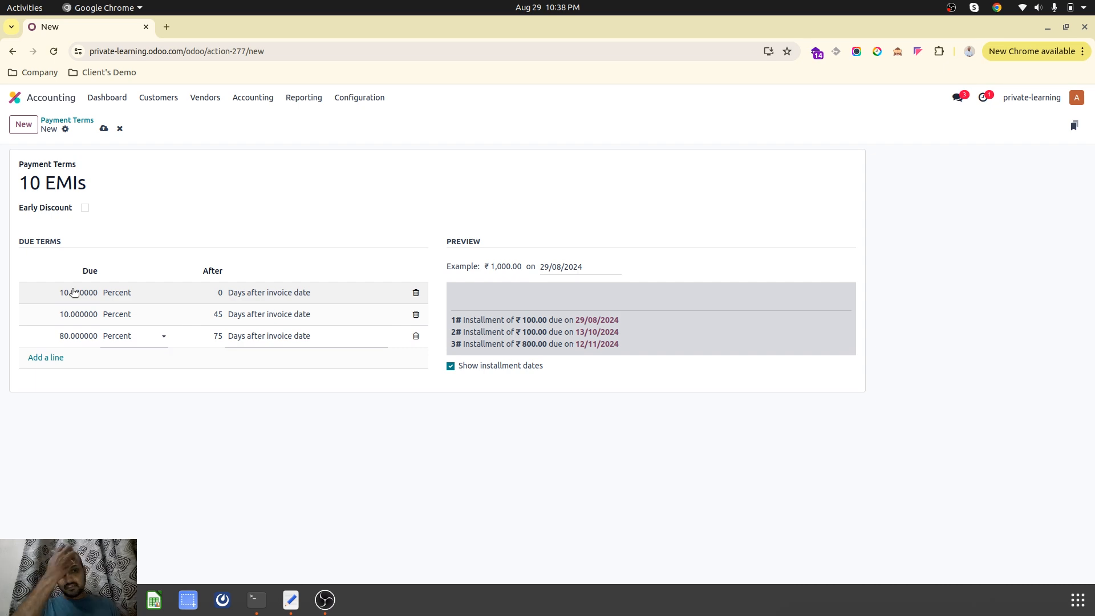
Change the second due line to 30 days and set the third line to 10 percent after 30 days
left_click(215, 314)
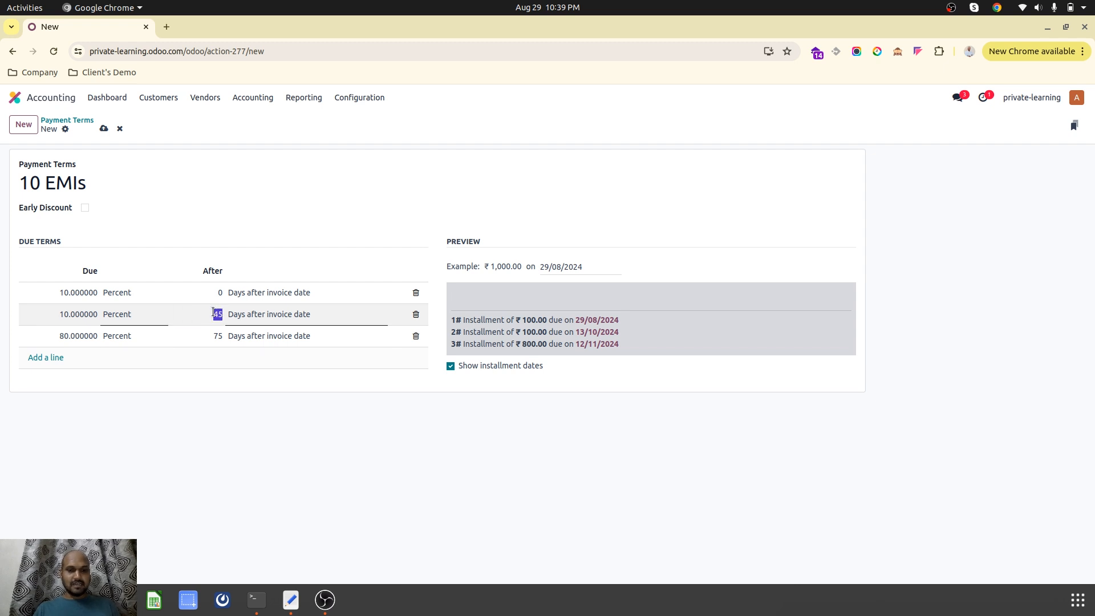
key("Return")
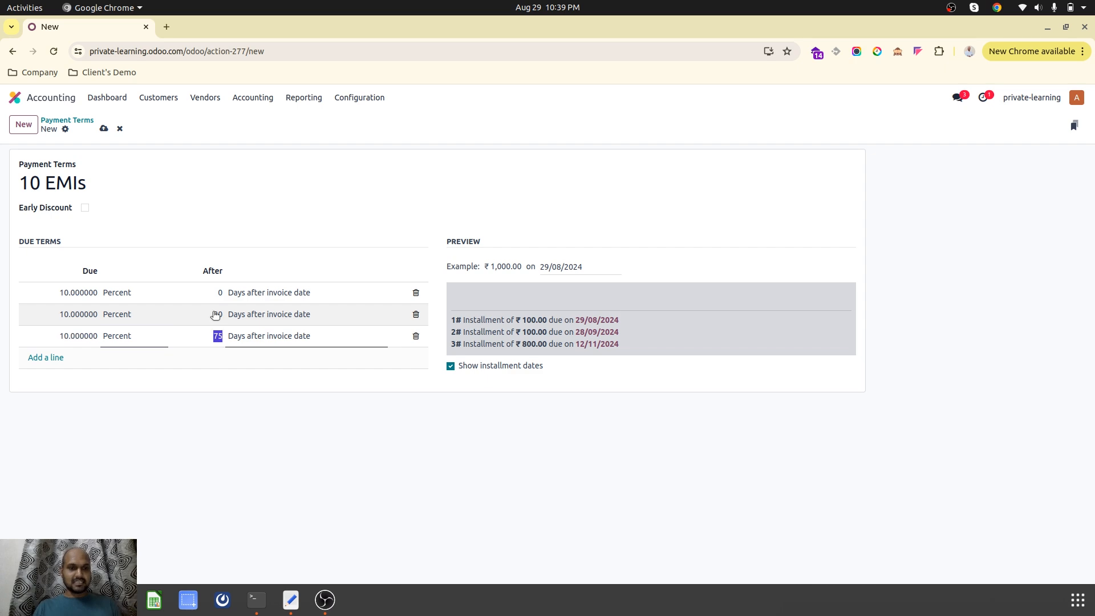
key("Return")
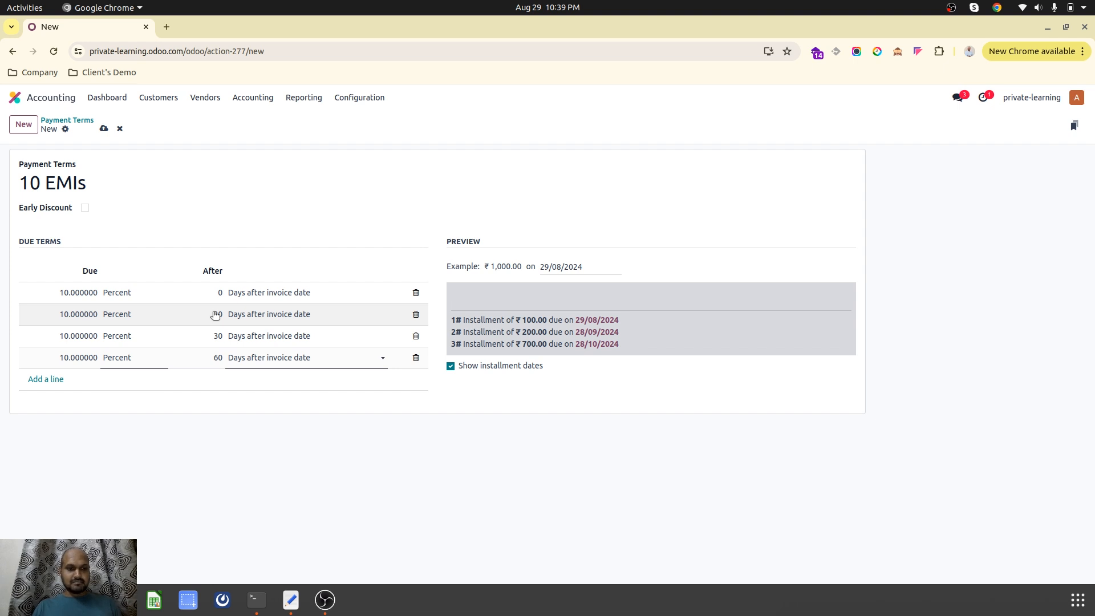
Fill the fourth to tenth due lines with 10 percent each, after 60, 90, 120, 150, 180, 210 and 240 days
key("Return")
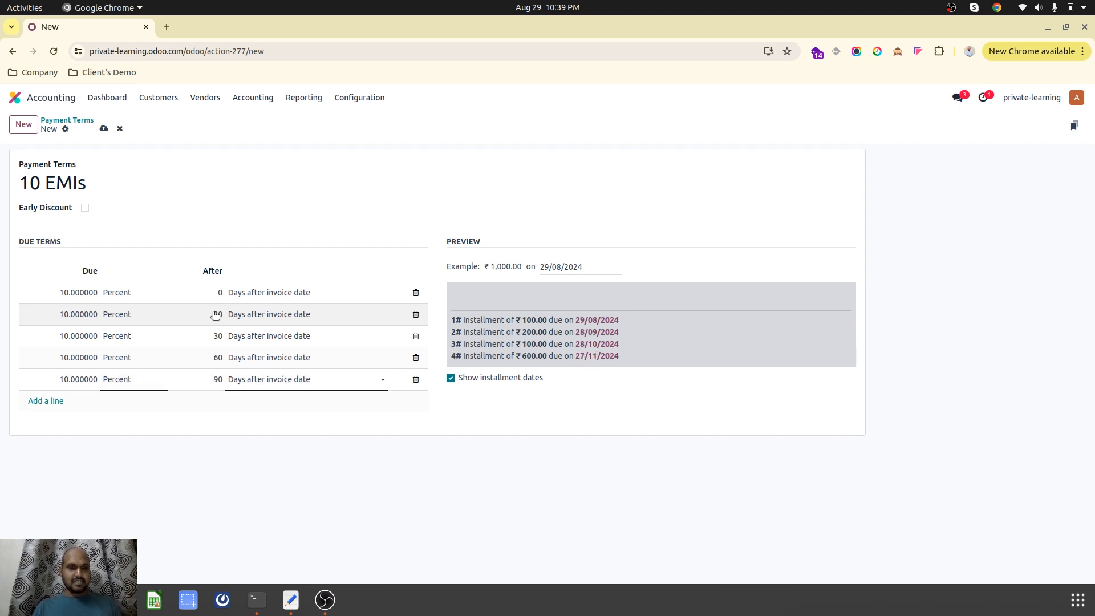
key("Return")
type("10.000000")
key("Return")
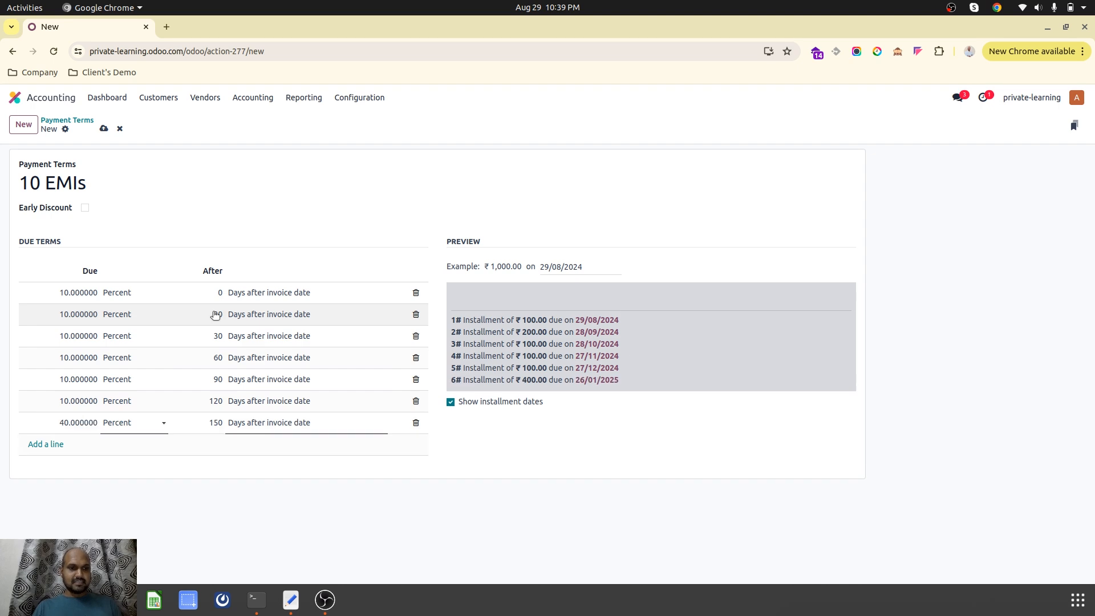
type("1")
key("Return")
type("10")
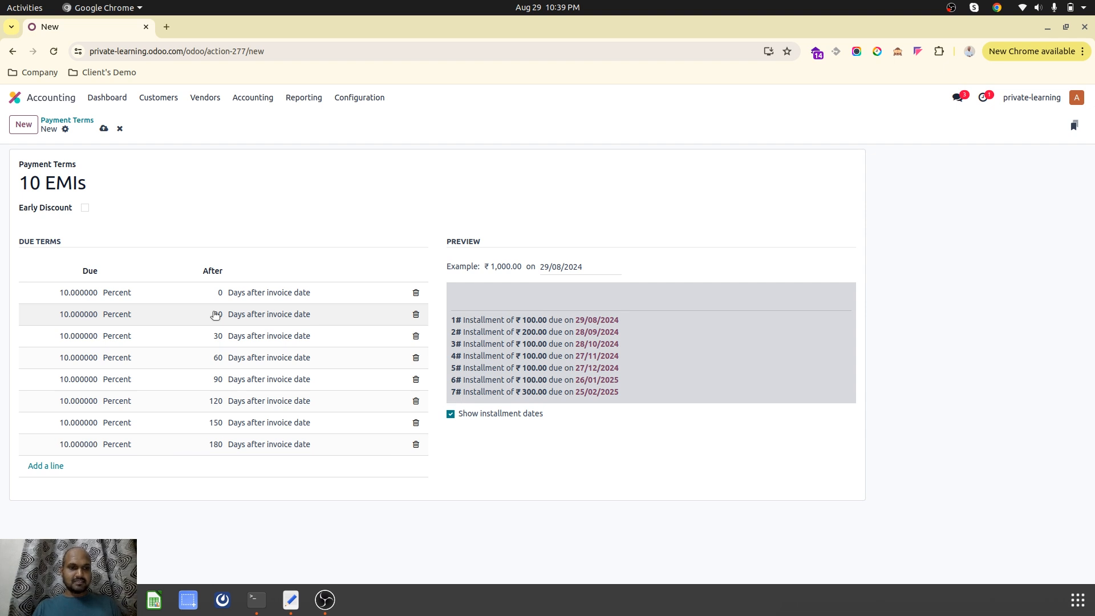
key("Return")
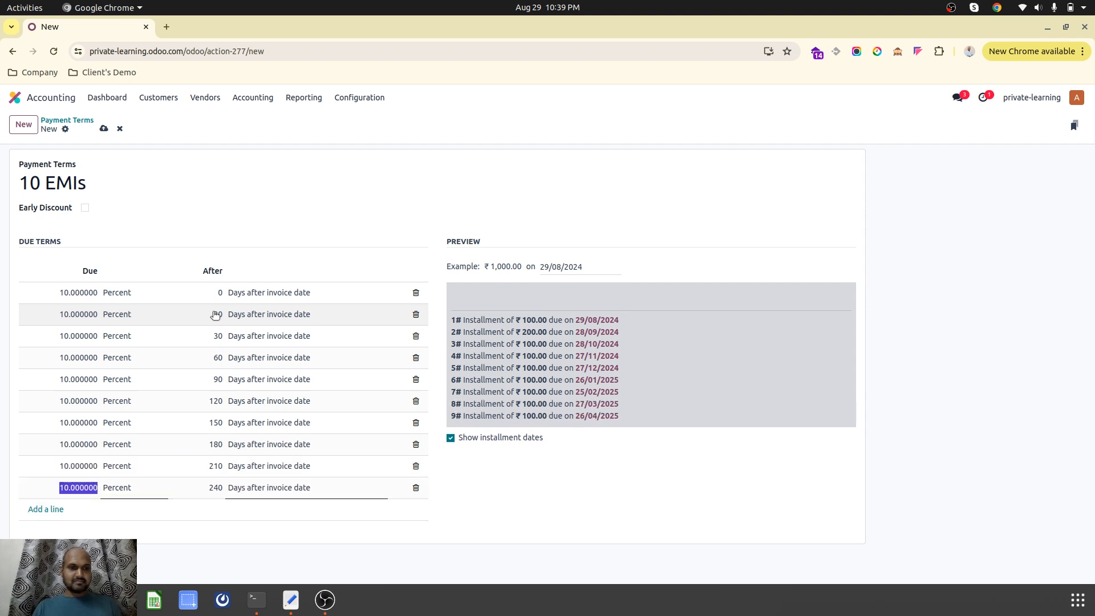
key("Return")
type("2")
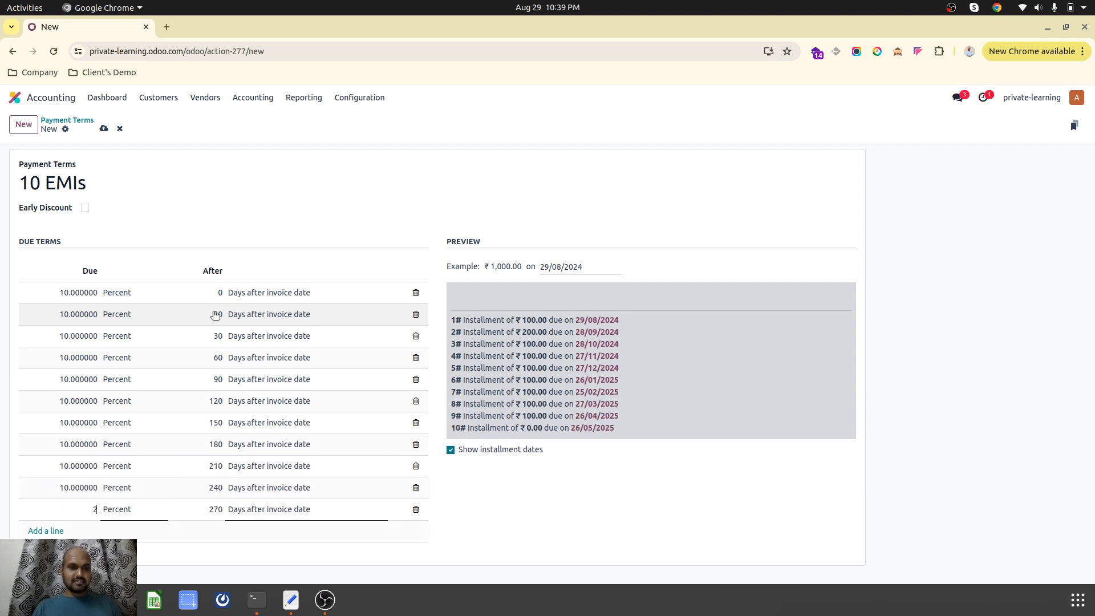
type("0")
key("Return")
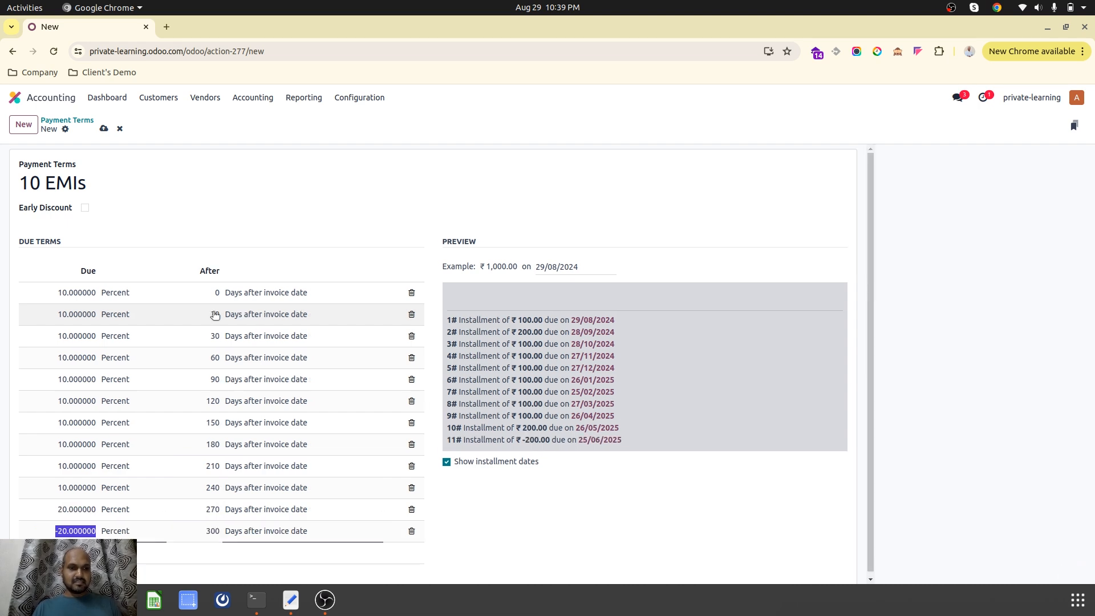
left_click(411, 531)
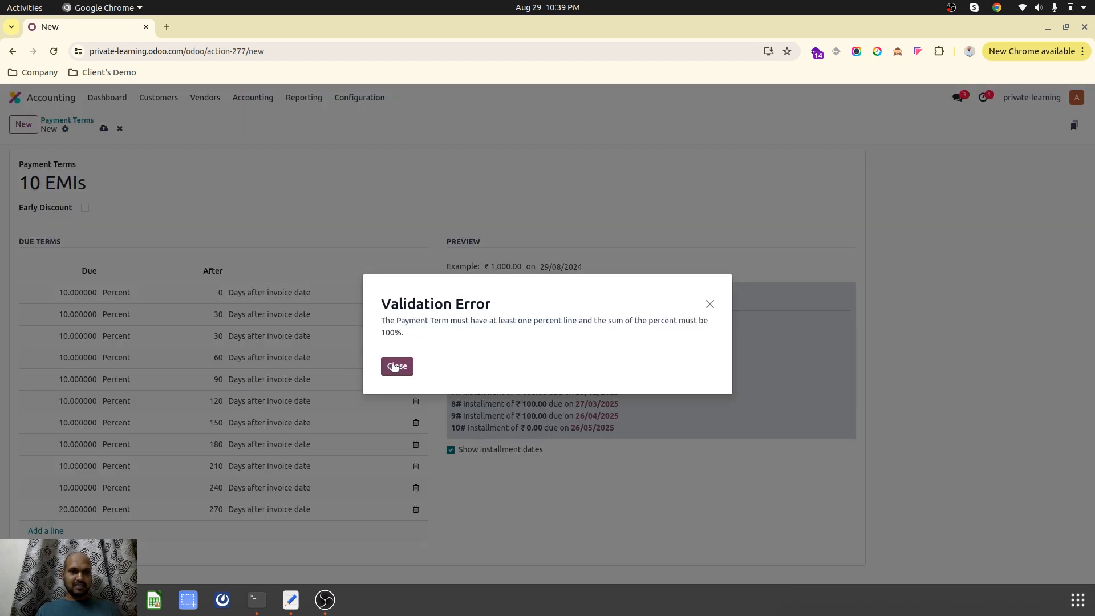
left_click(396, 366)
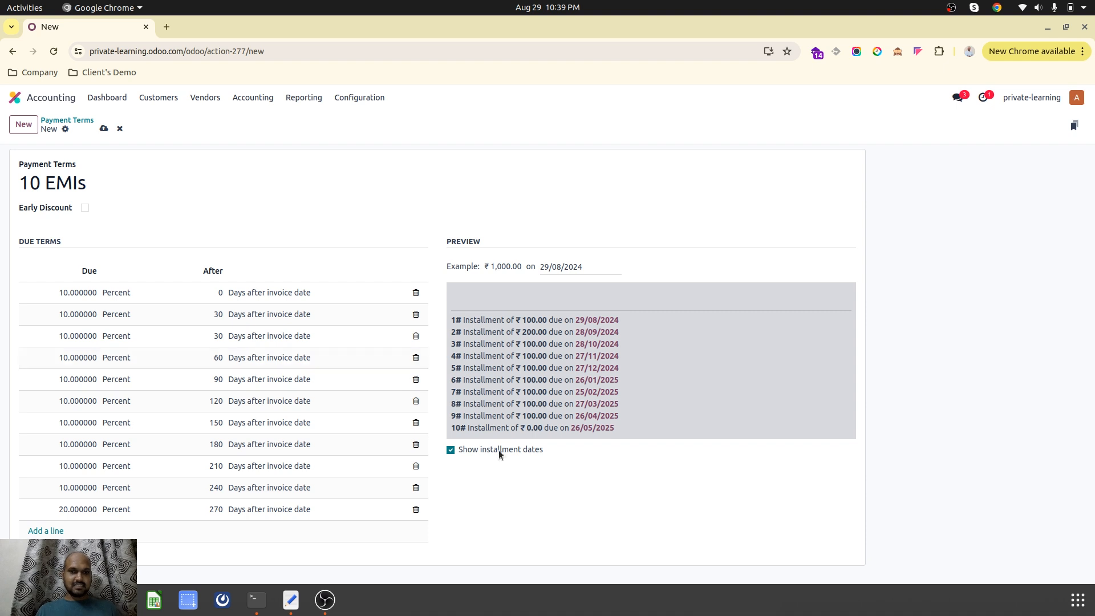
left_click(417, 509)
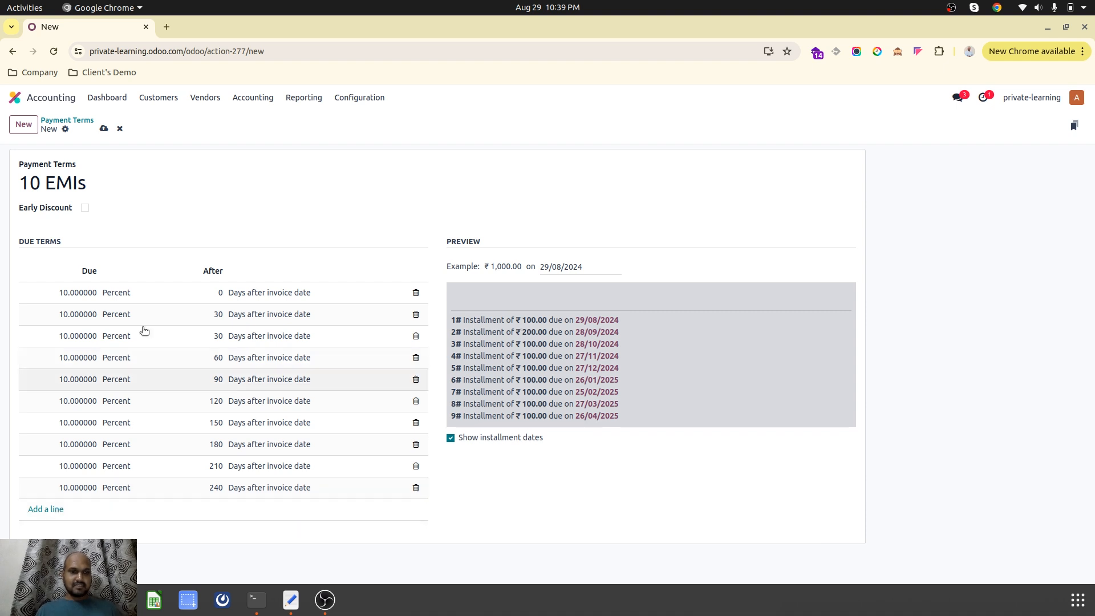
Save the payment term and change the third due line to 60 days after invoice date
left_click(104, 128)
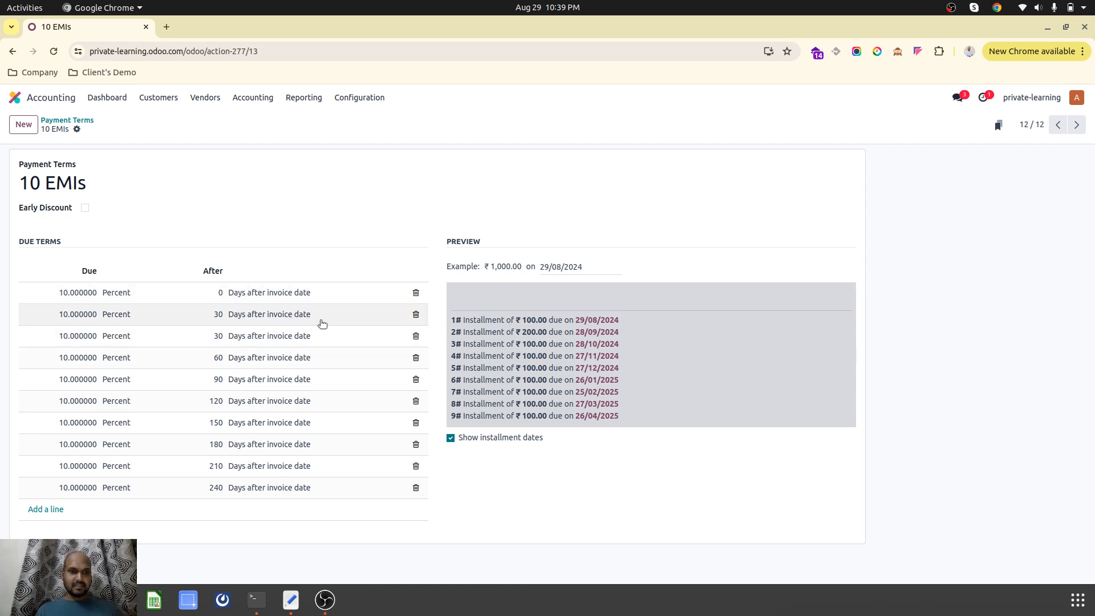
left_click(218, 336)
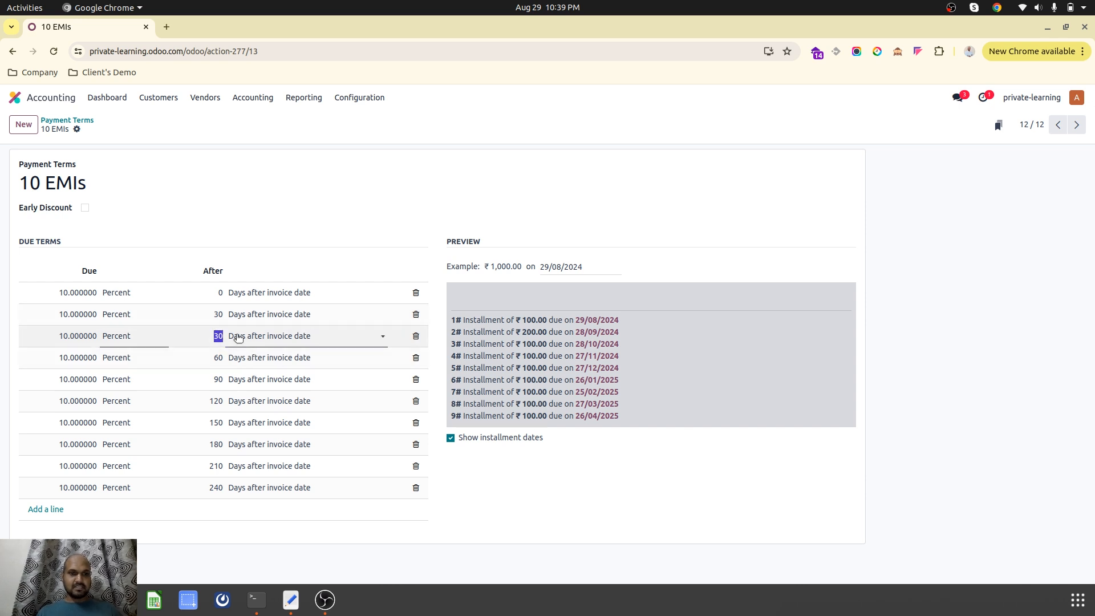
type("60")
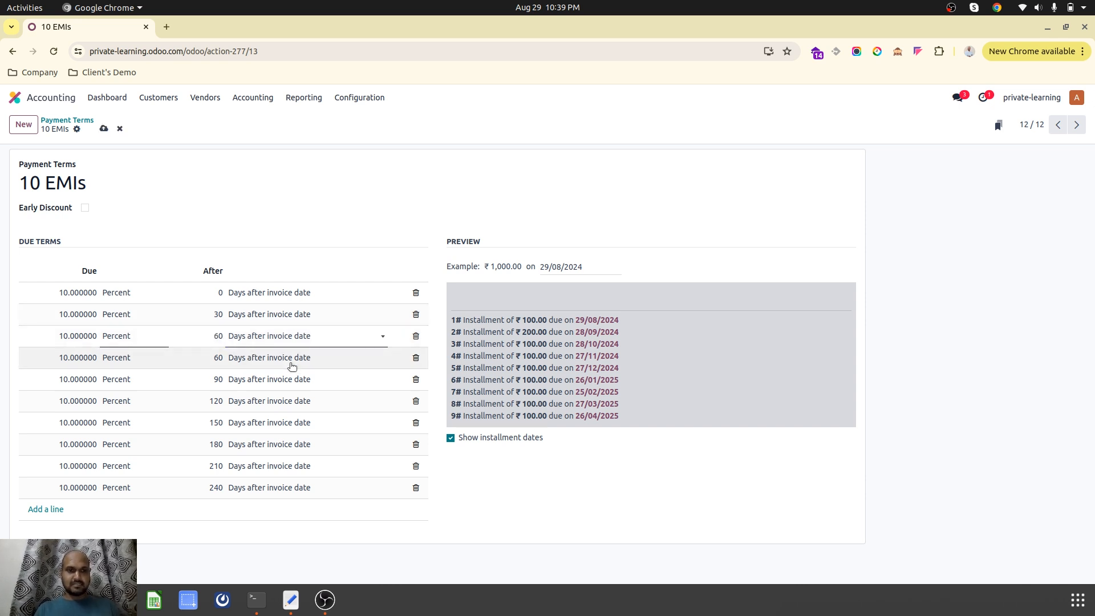
Set the fourth to tenth due lines to 90, 120, 150, 180, 210, 240 and 270 days, and save the payment term
left_click(292, 365)
type("90")
key("Return")
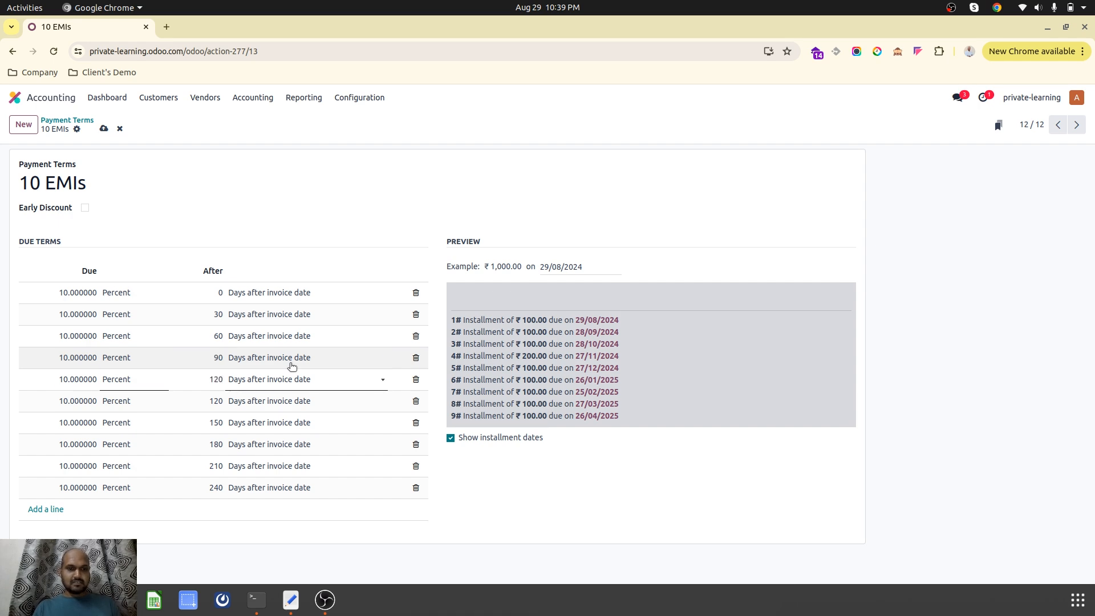
key("Return")
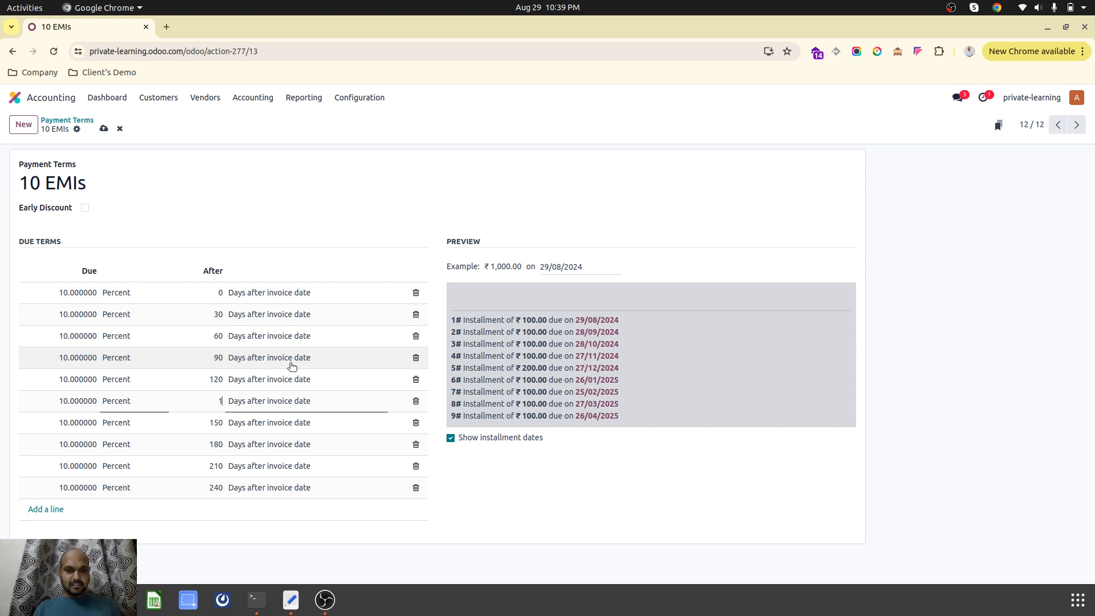
key("Return")
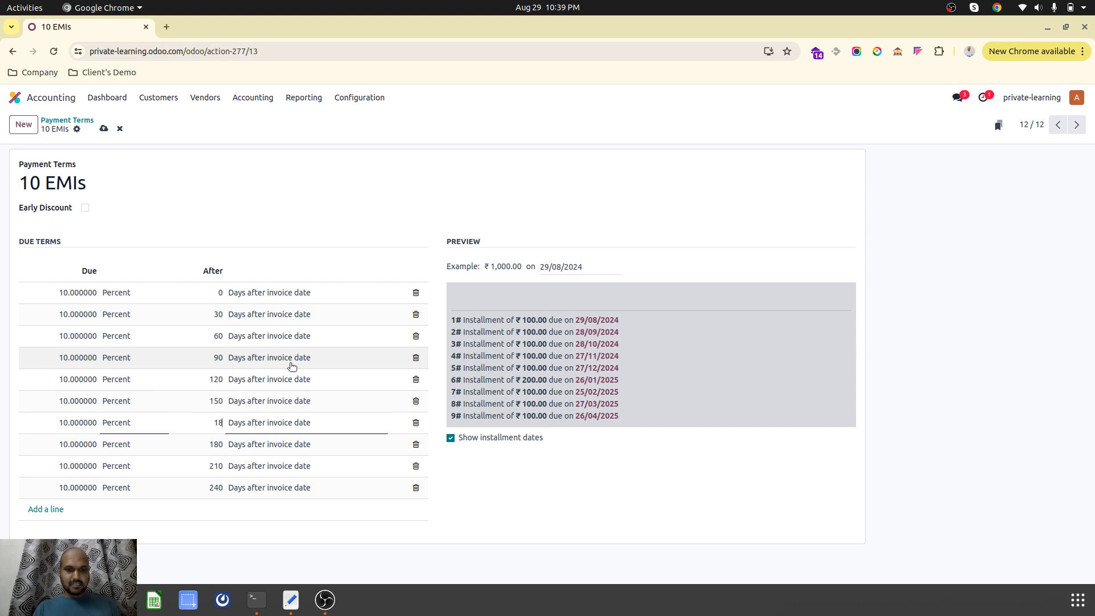
key("Return")
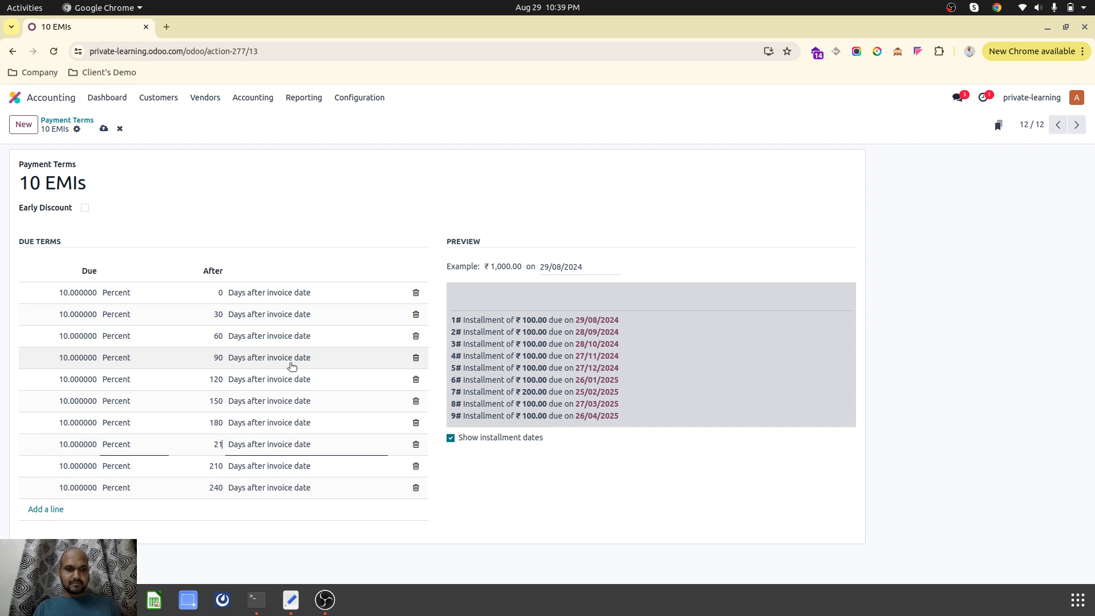
key("Return")
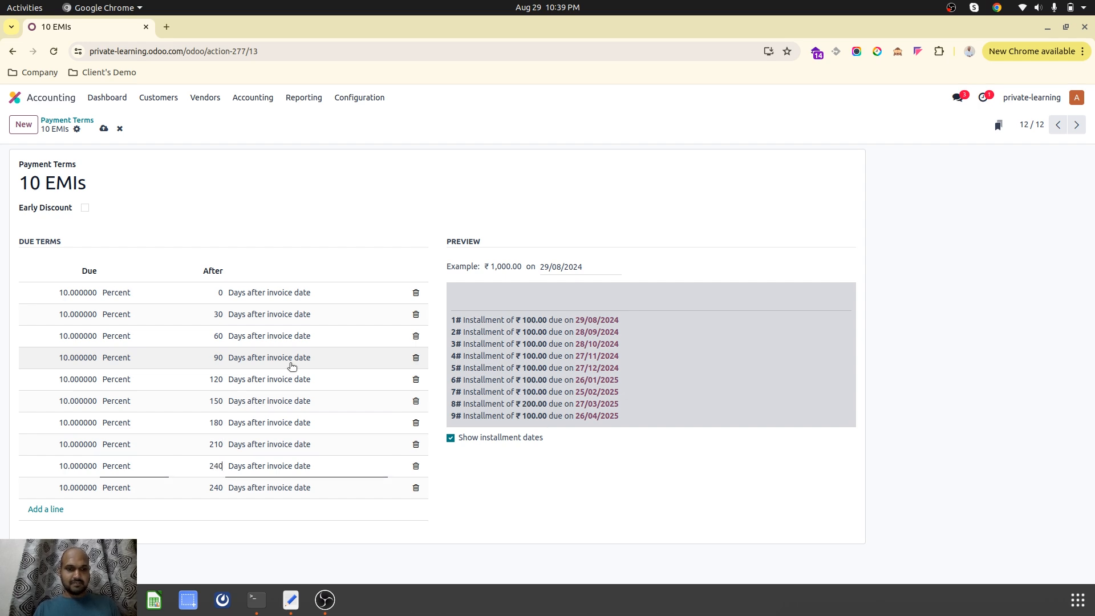
key("Return")
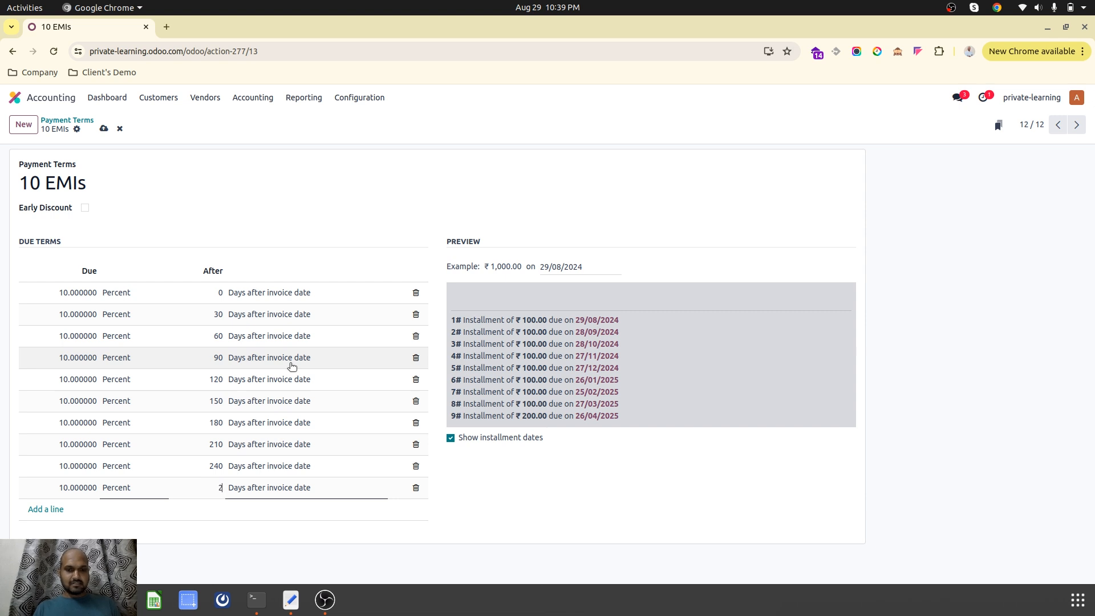
left_click(105, 126)
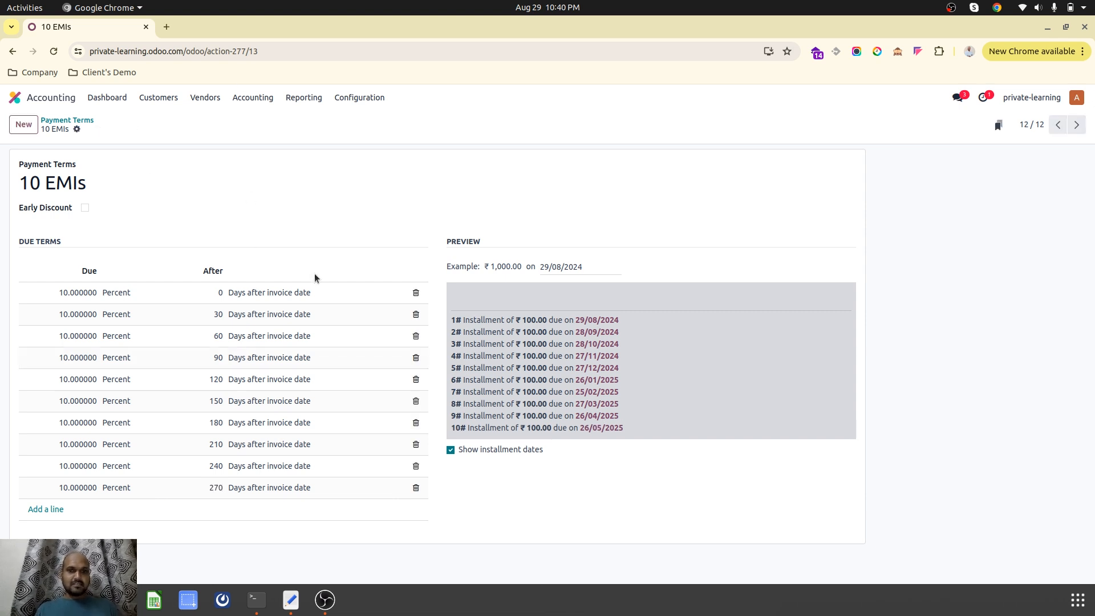
Start a new customer invoice from the Accounting app's customer invoices list
left_click(99, 101)
left_click(158, 98)
left_click(159, 118)
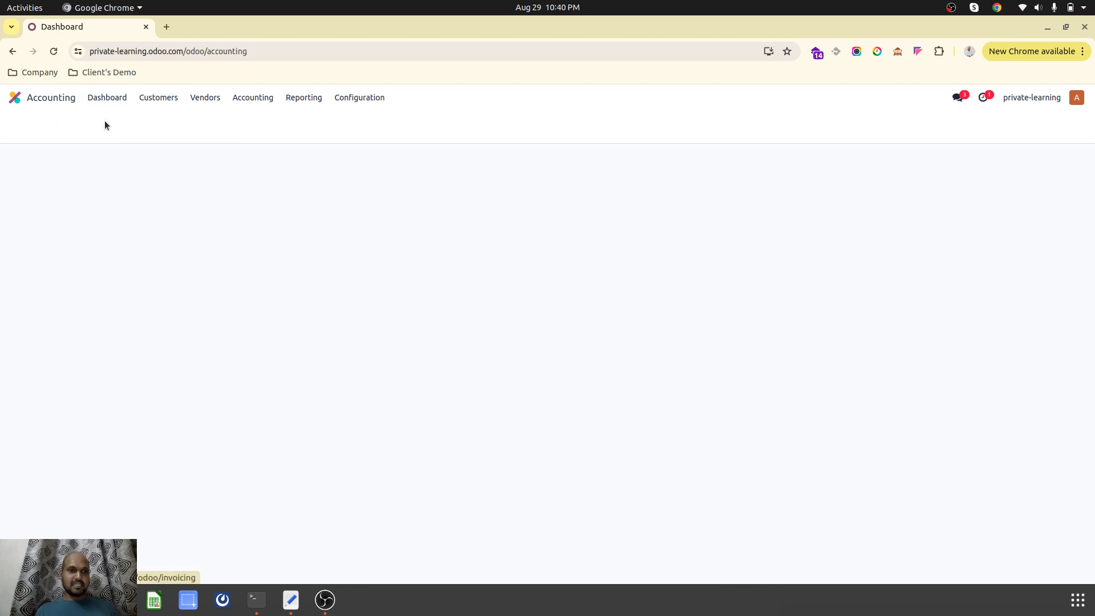
left_click(24, 125)
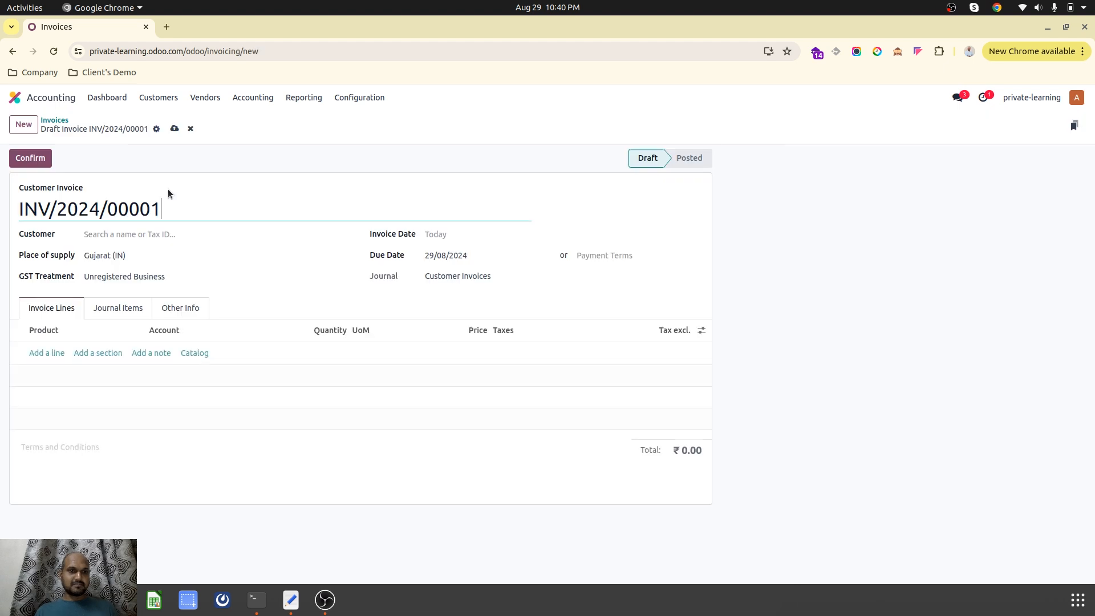
Add an invoice line priced at 10,000 on the Local Sales account and save the draft invoice
left_click(55, 354)
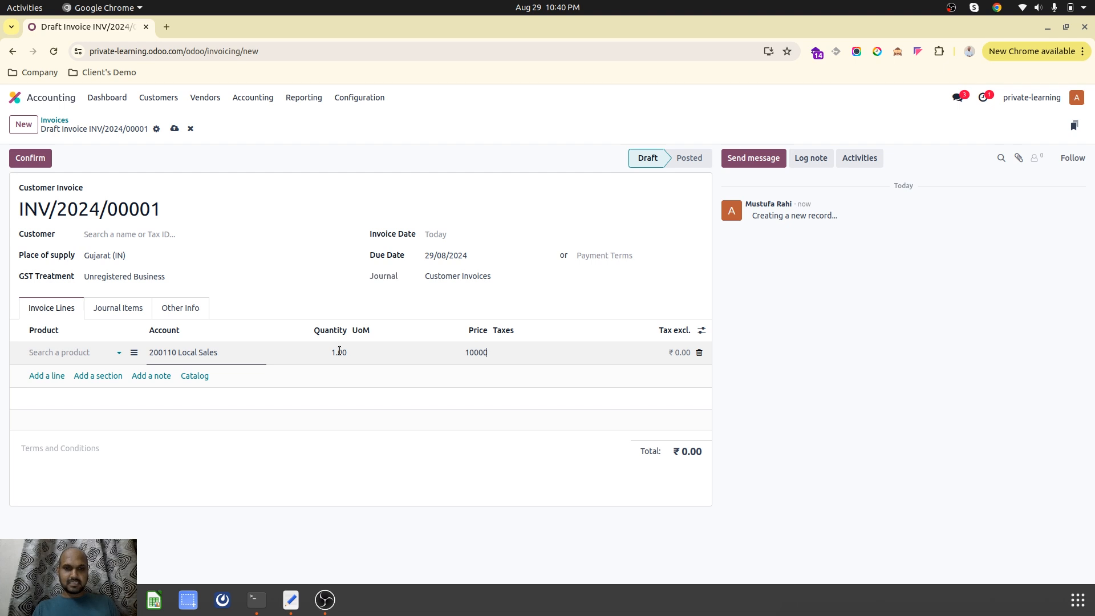
left_click(236, 234)
left_click(174, 129)
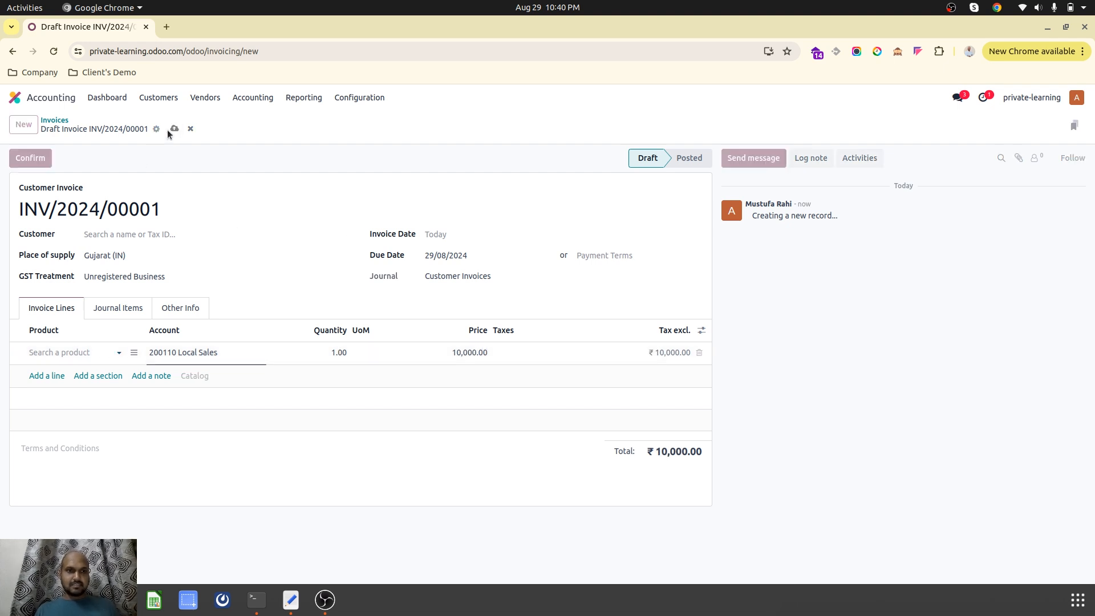
Set the draft invoice's payment terms to 10 EMIs
left_click(605, 255)
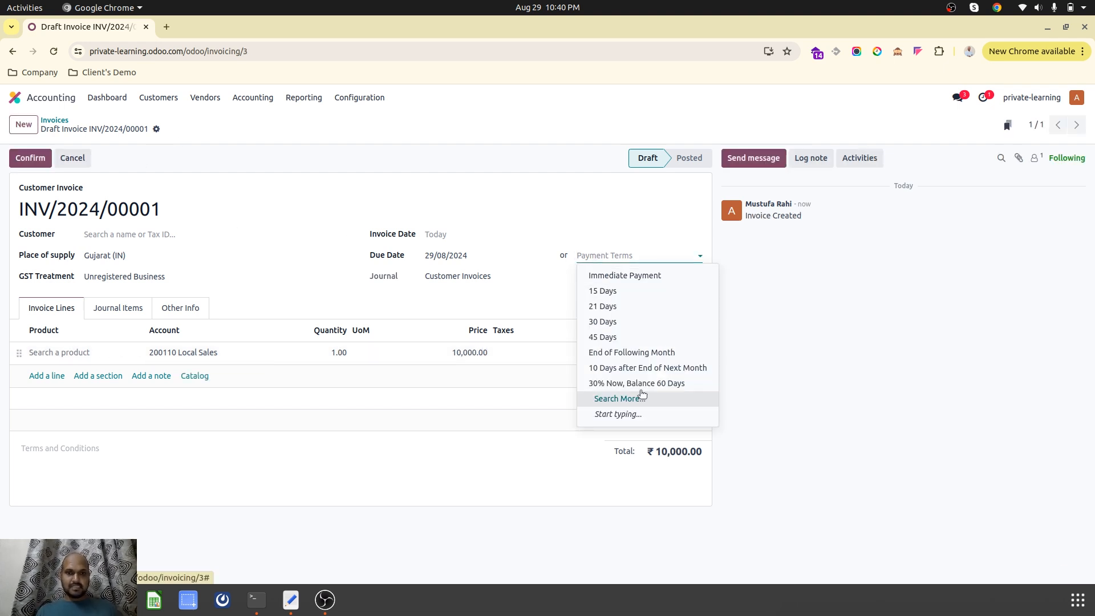
left_click(618, 398)
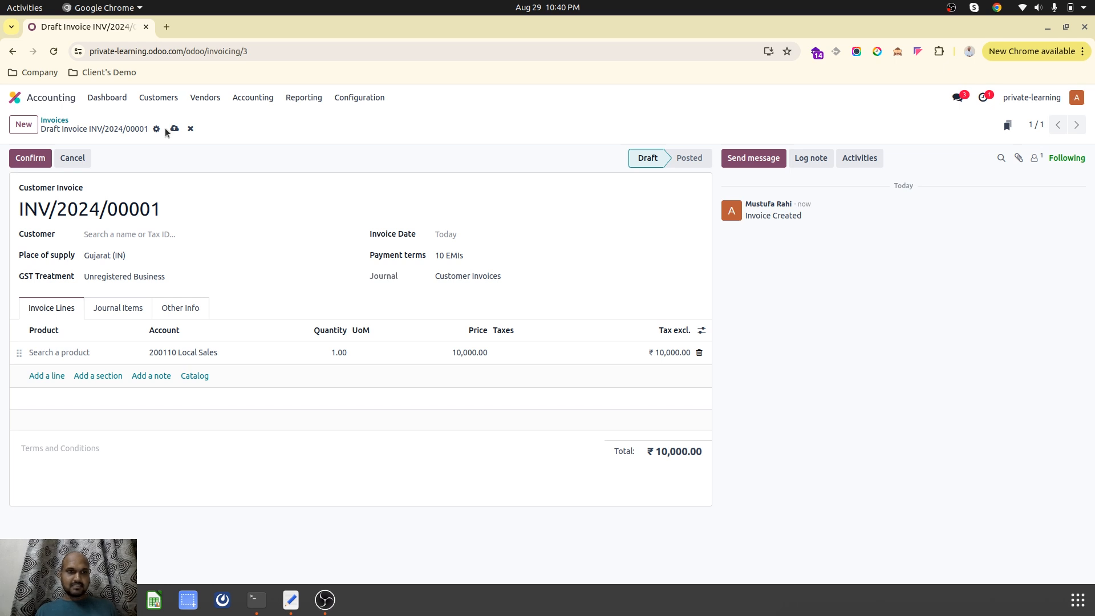
Save the draft invoice and add the Due Date column to its journal items to review the installment lines
left_click(175, 129)
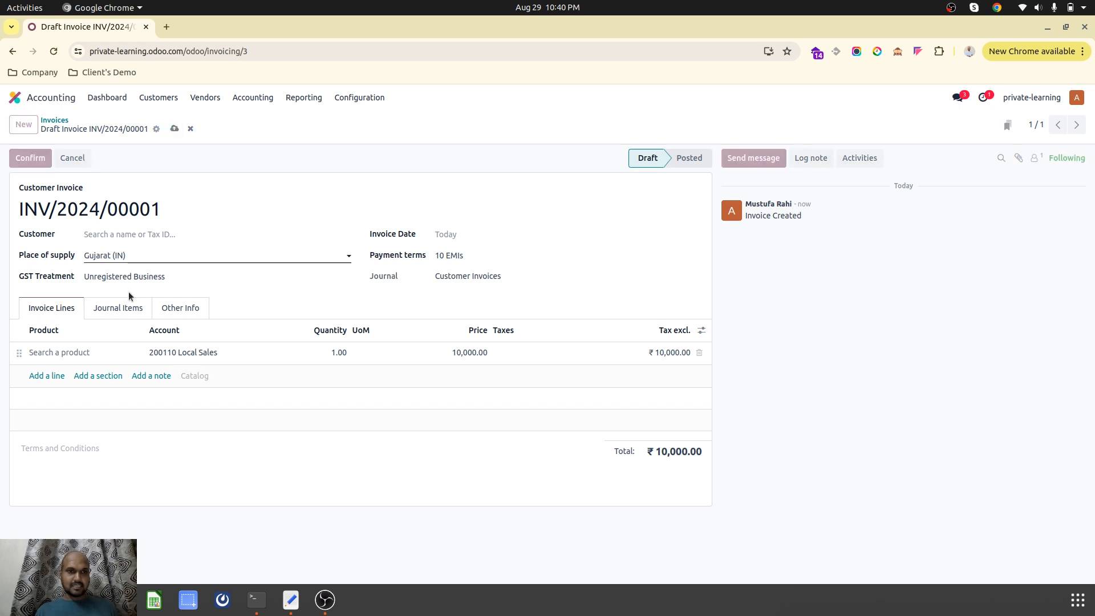
left_click(120, 307)
left_click(693, 330)
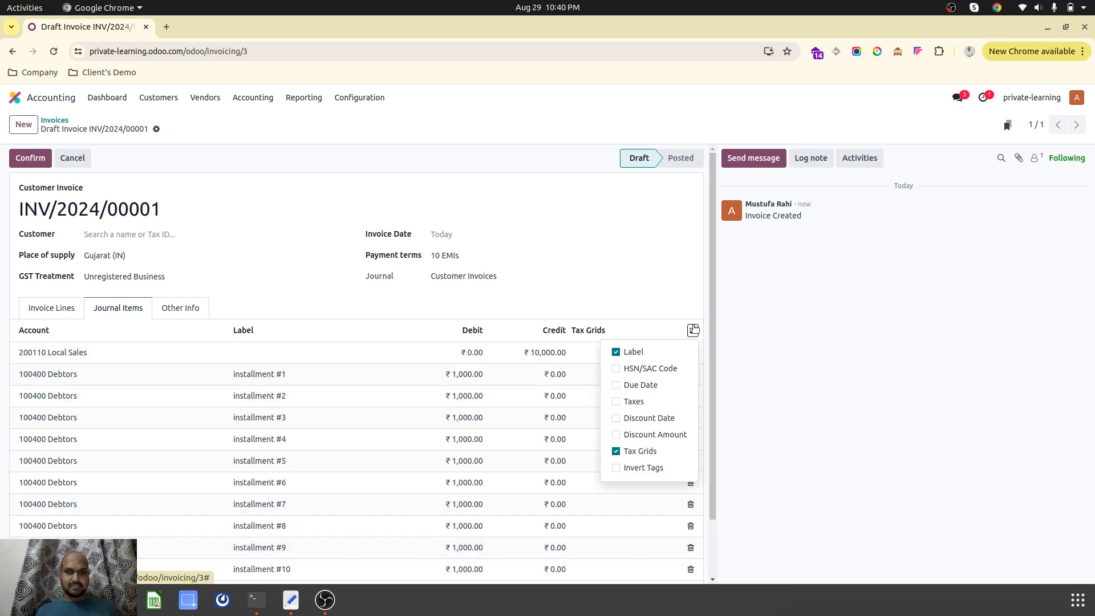
left_click(667, 386)
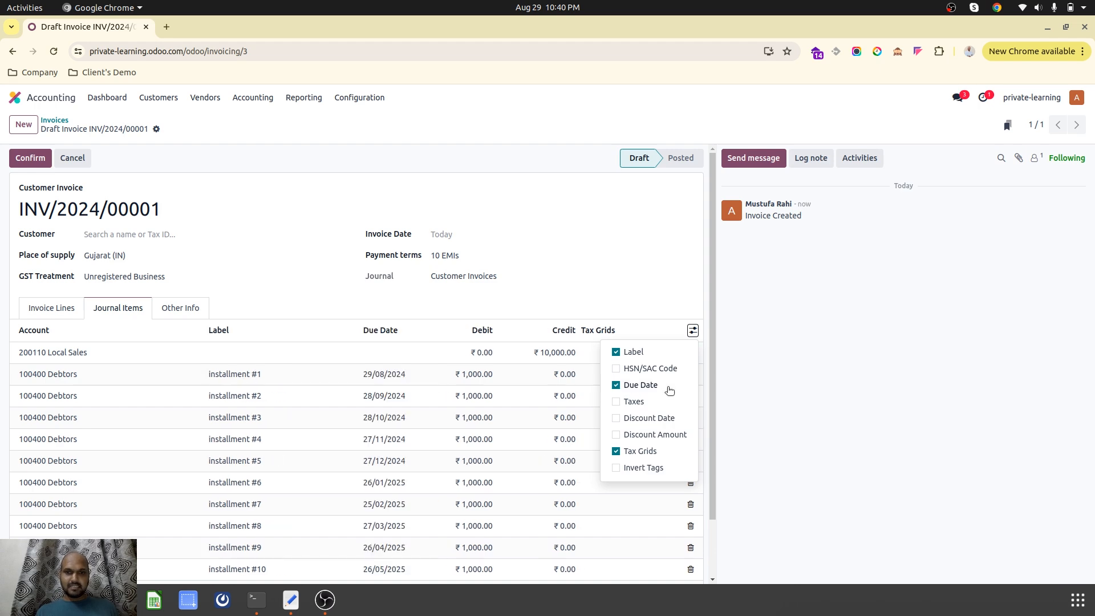
left_click(528, 406)
scroll(514, 513, "down", 2)
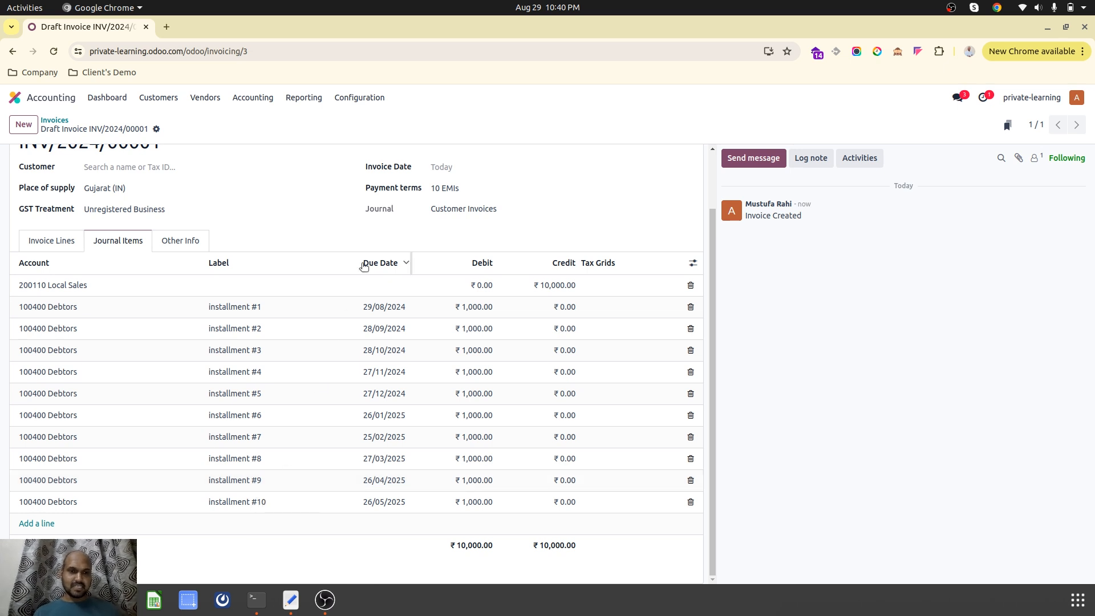
Switch to the other Odoo database's browser window and start a new customer invoice there
left_click(51, 600)
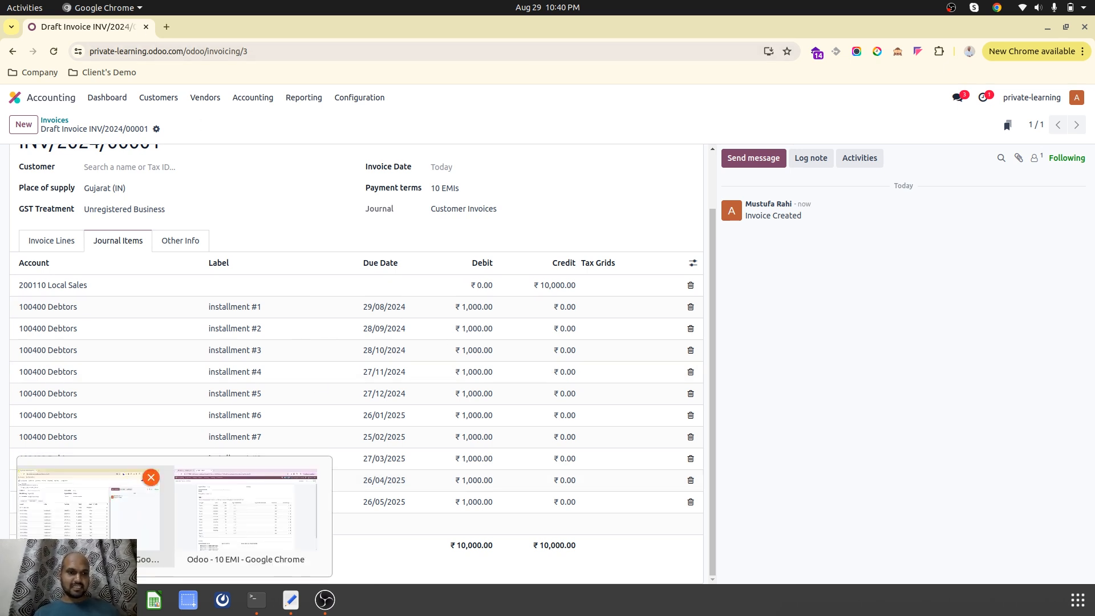
left_click(228, 523)
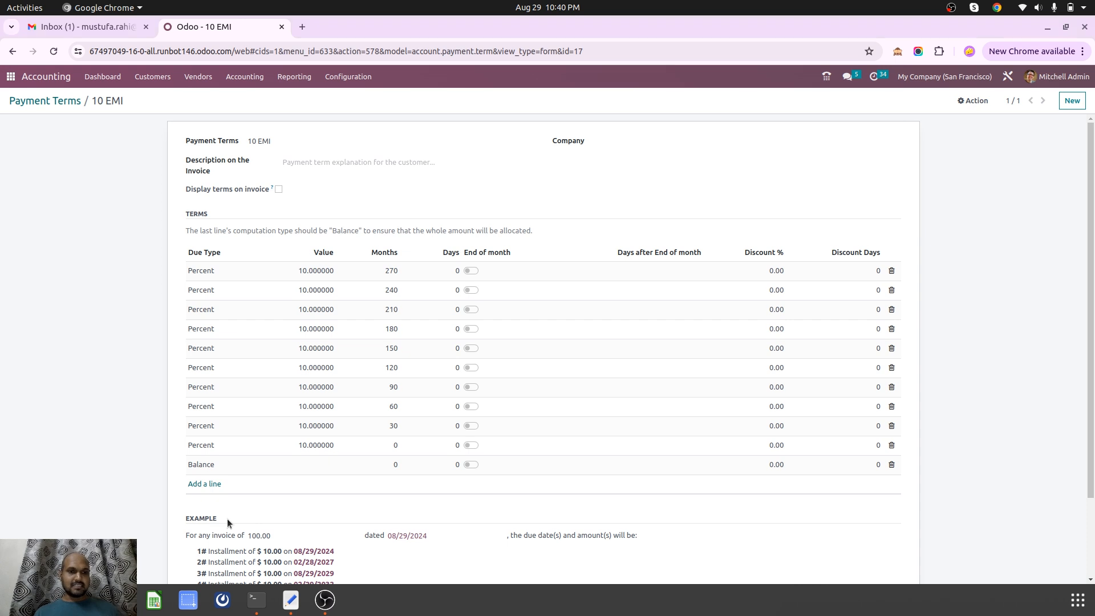
left_click(153, 78)
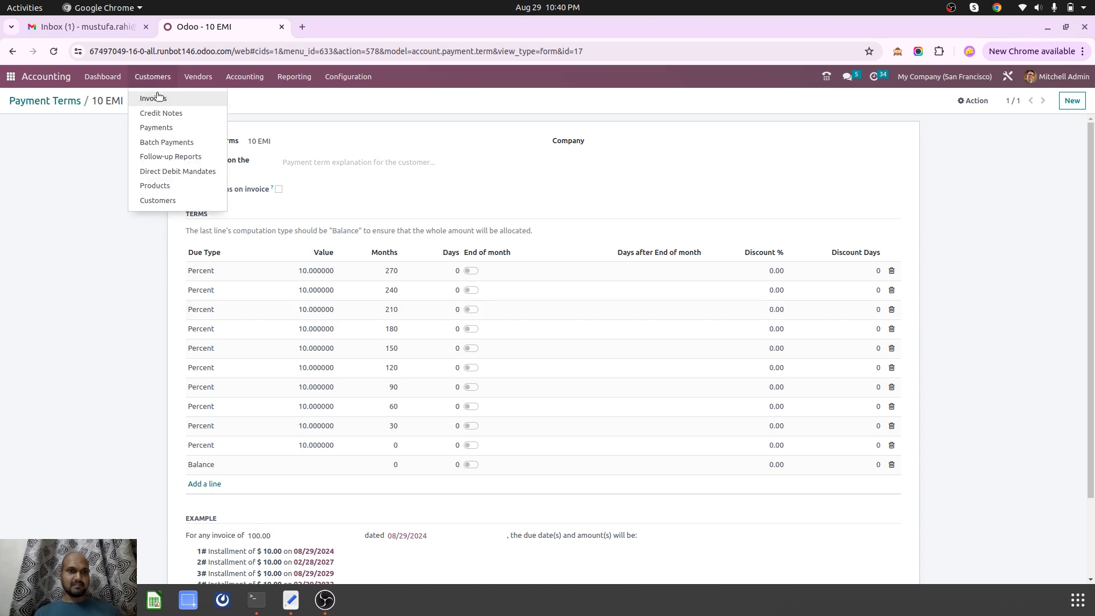
left_click(62, 100)
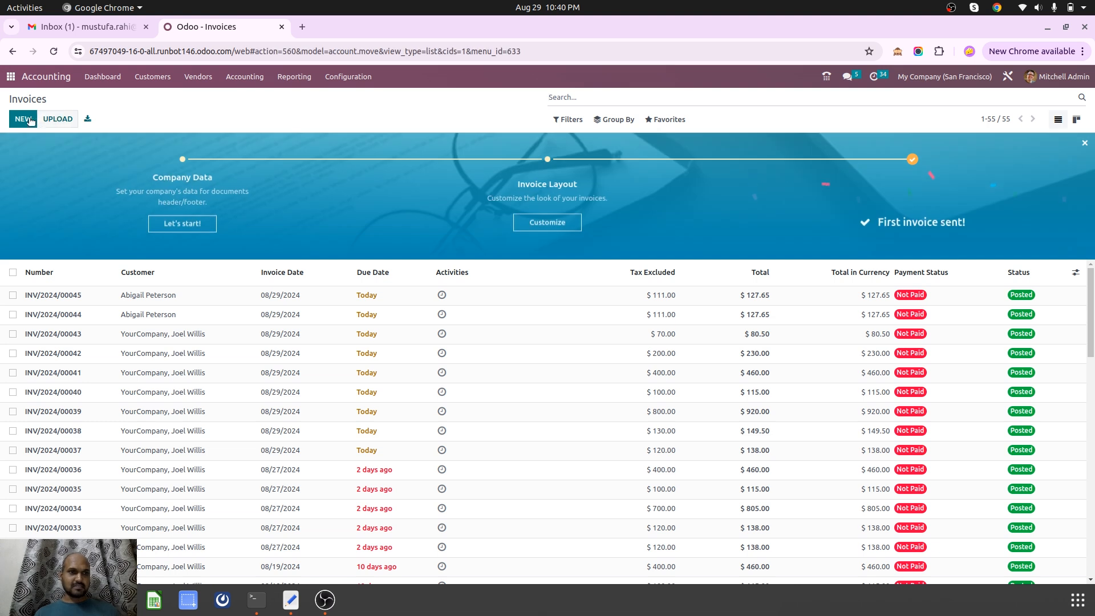
left_click(23, 119)
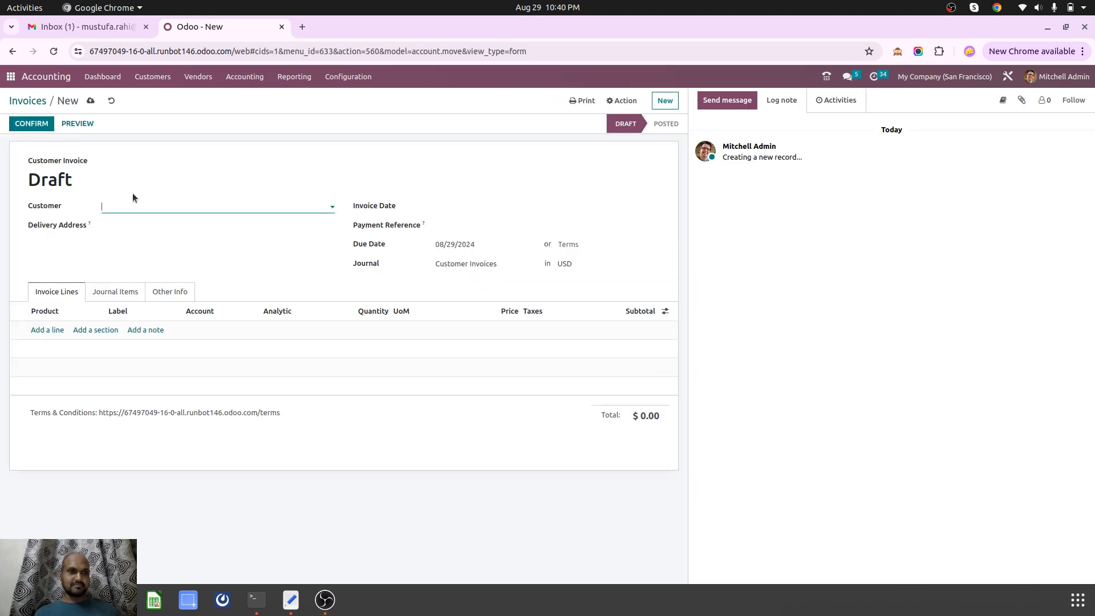
Add an invoice line priced at 10,000 on the Product Sales account without choosing a product
left_click(149, 203)
left_click(52, 330)
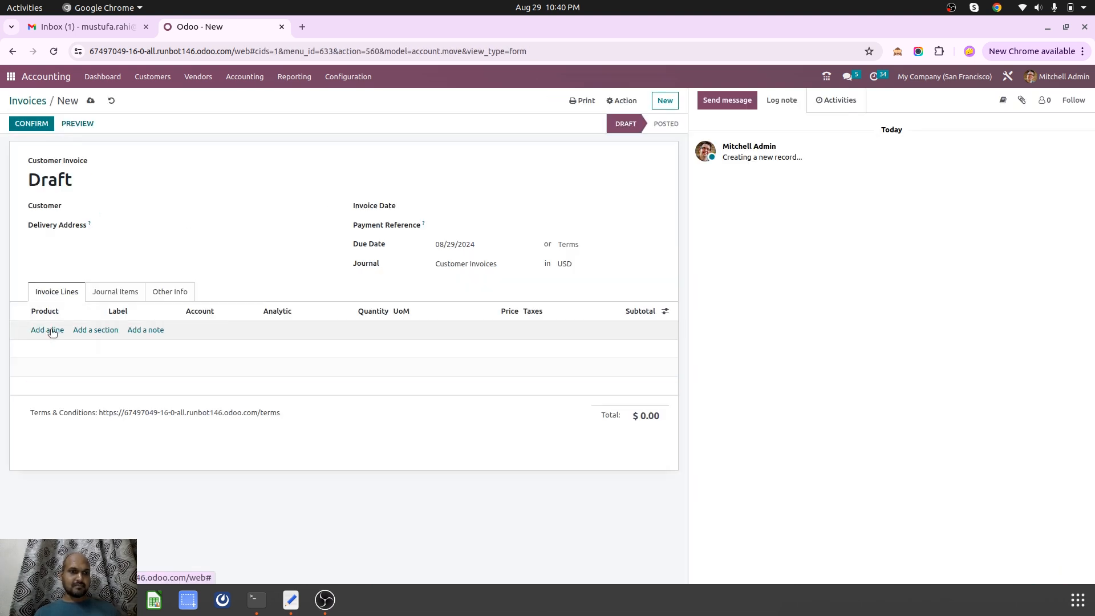
left_click(359, 330)
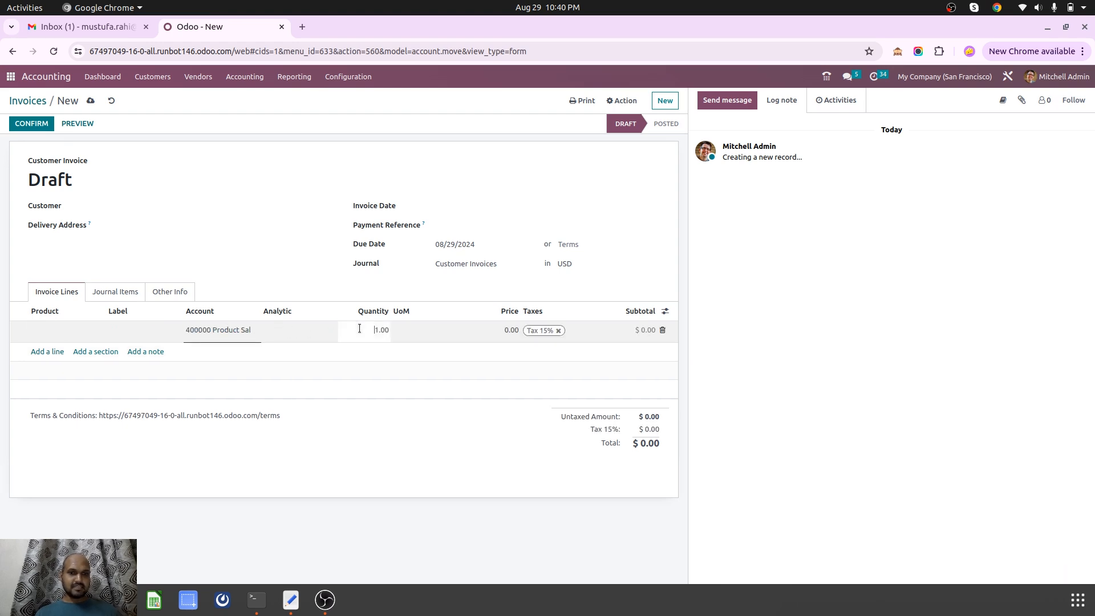
key("Tab")
key("Tab")
type("10,00")
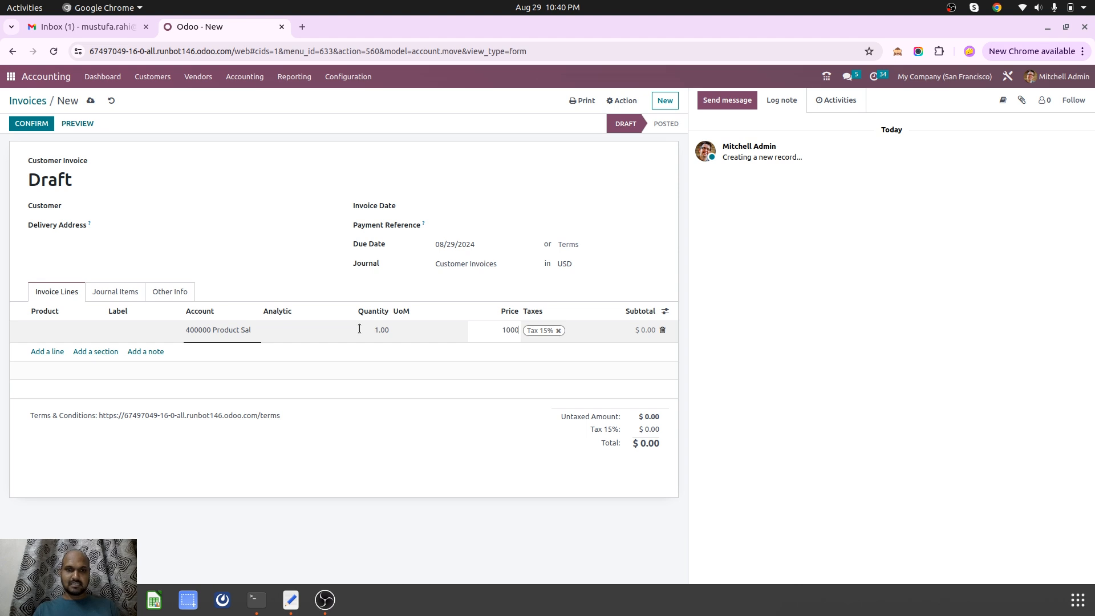
type("0")
Set the new invoice's payment terms to 10 EMI and save the draft
left_click(606, 245)
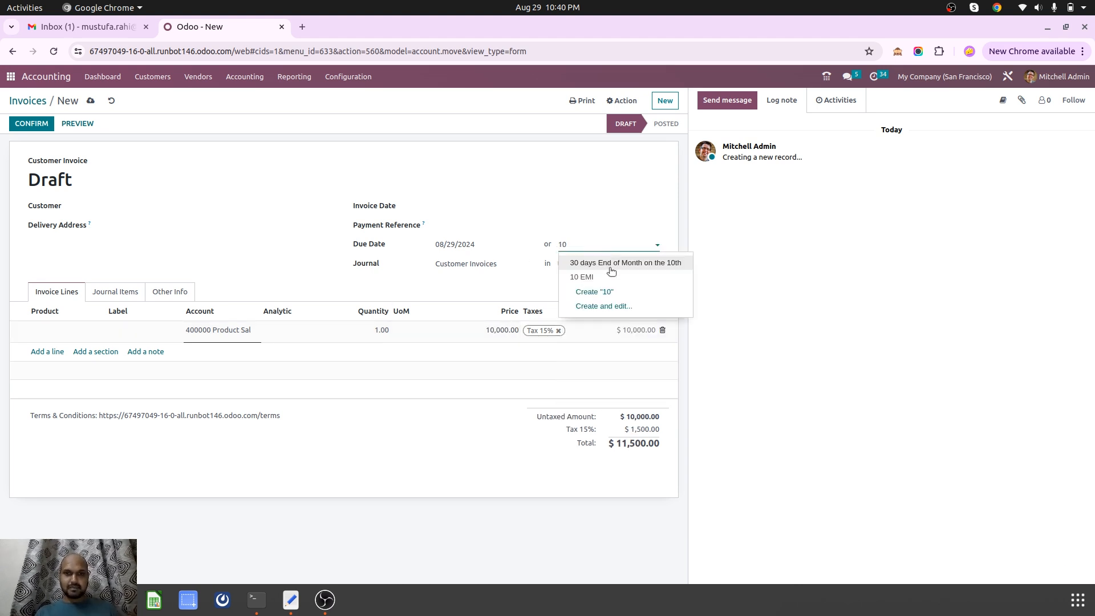
left_click(609, 277)
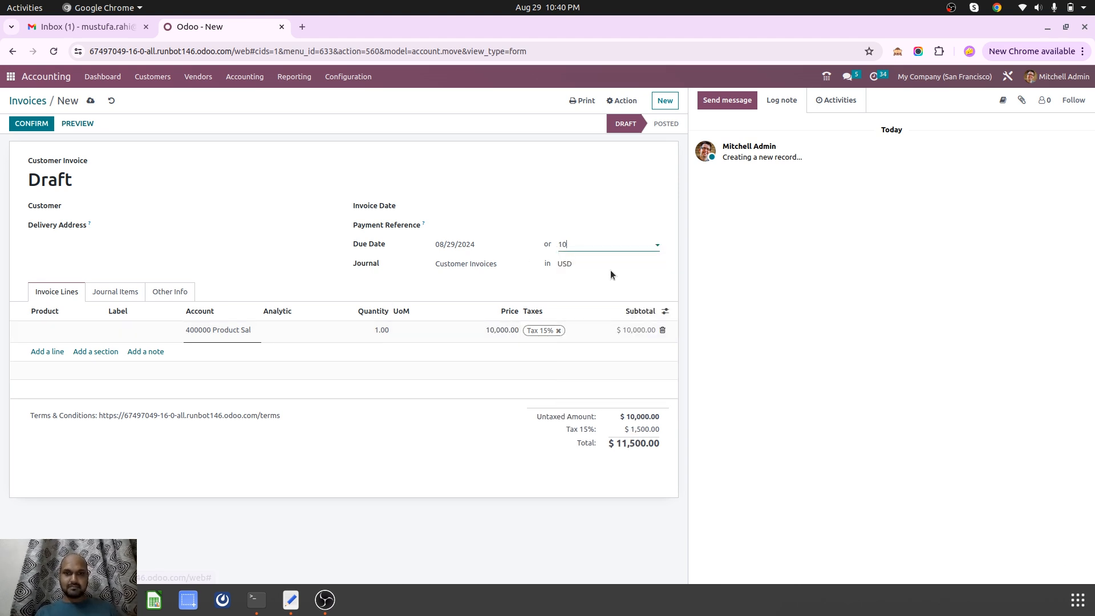
left_click(86, 102)
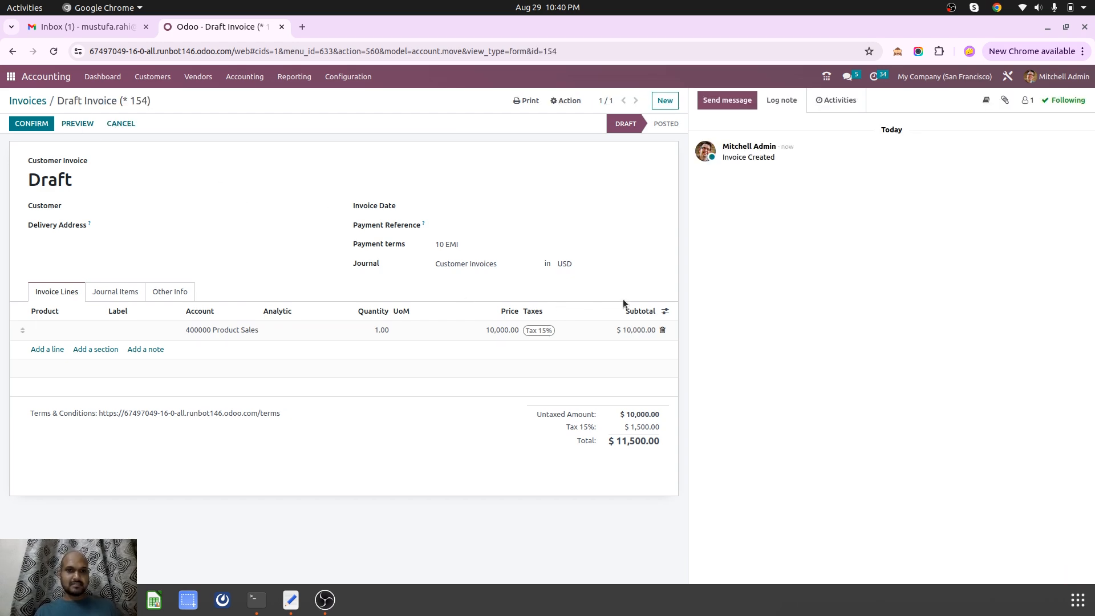
Open the draft invoice's journal items and display their Due Date column
left_click(667, 311)
left_click(299, 298)
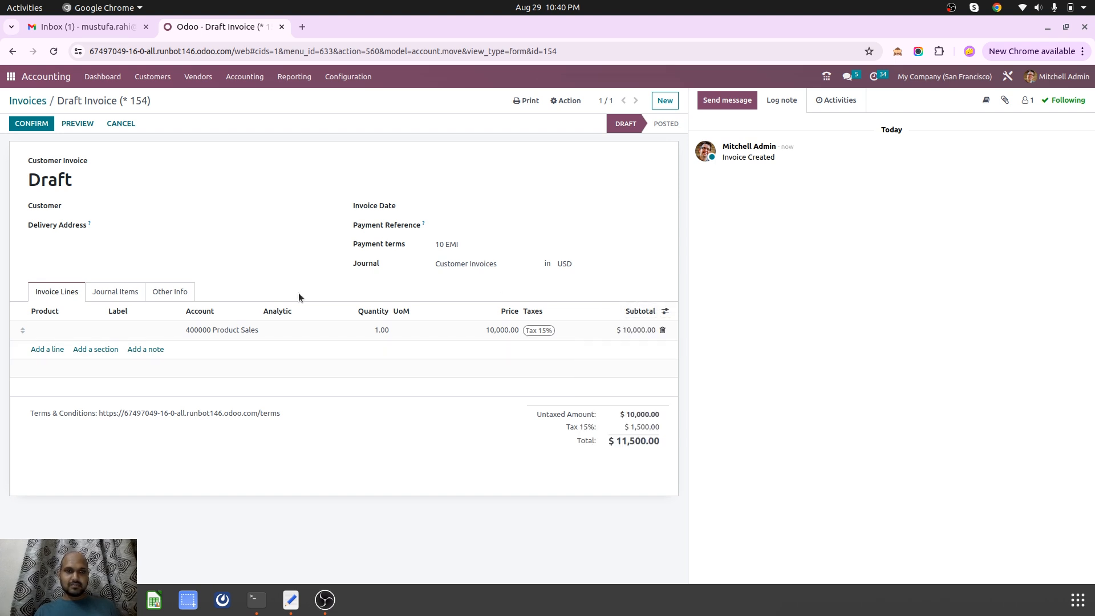
left_click(117, 291)
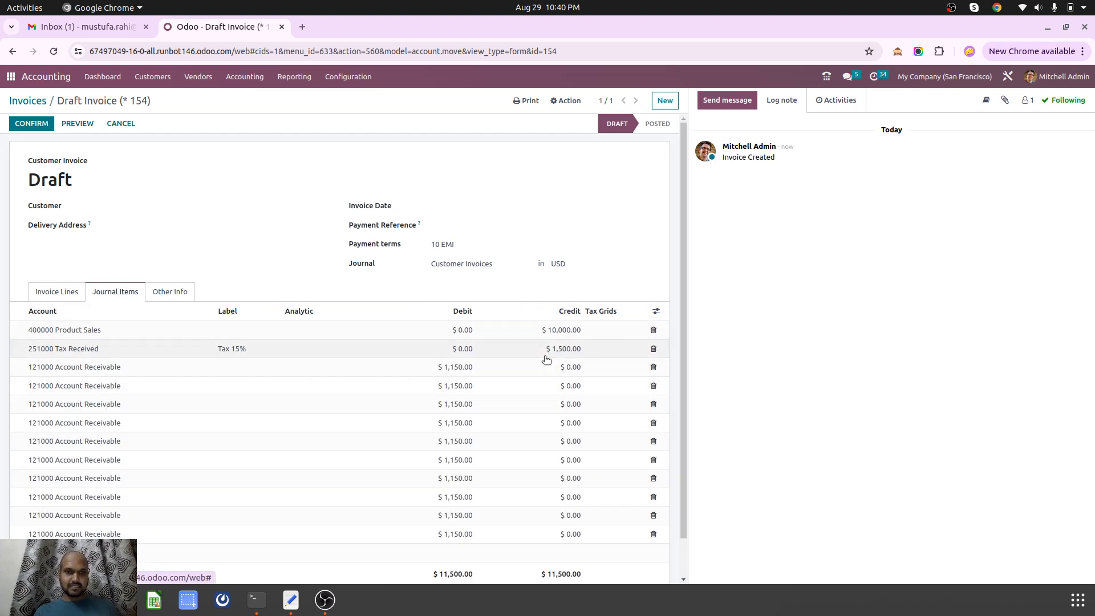
left_click(660, 311)
left_click(587, 361)
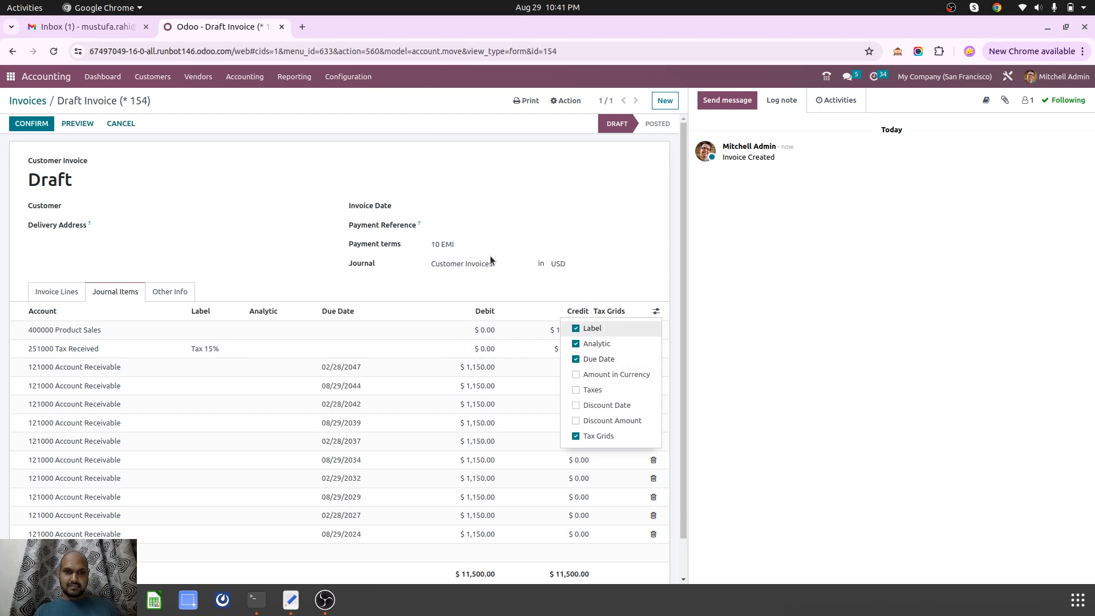
left_click(490, 255)
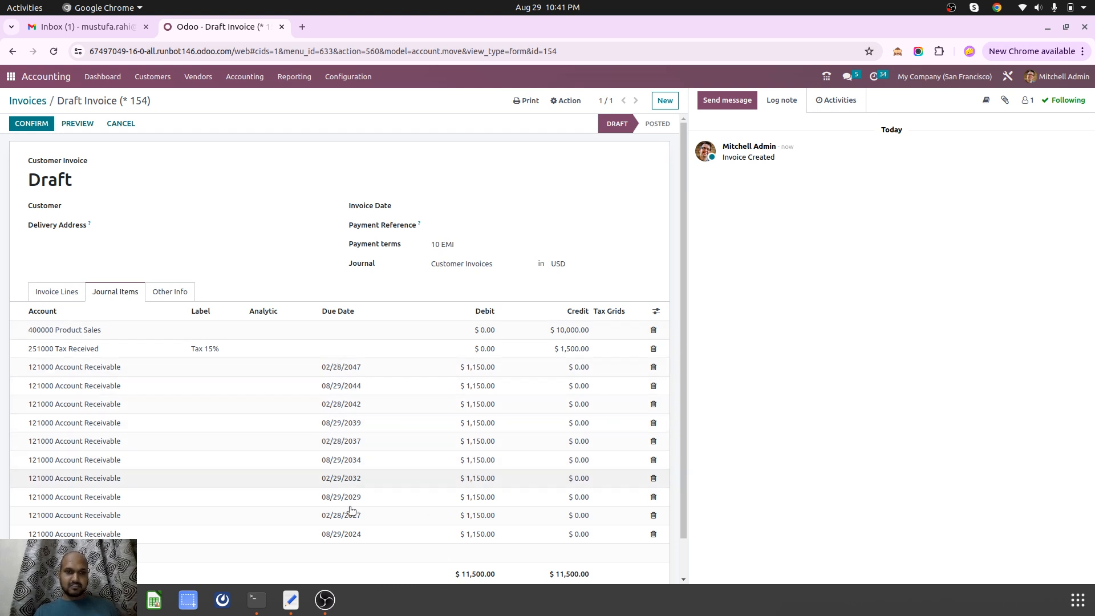
left_click(63, 292)
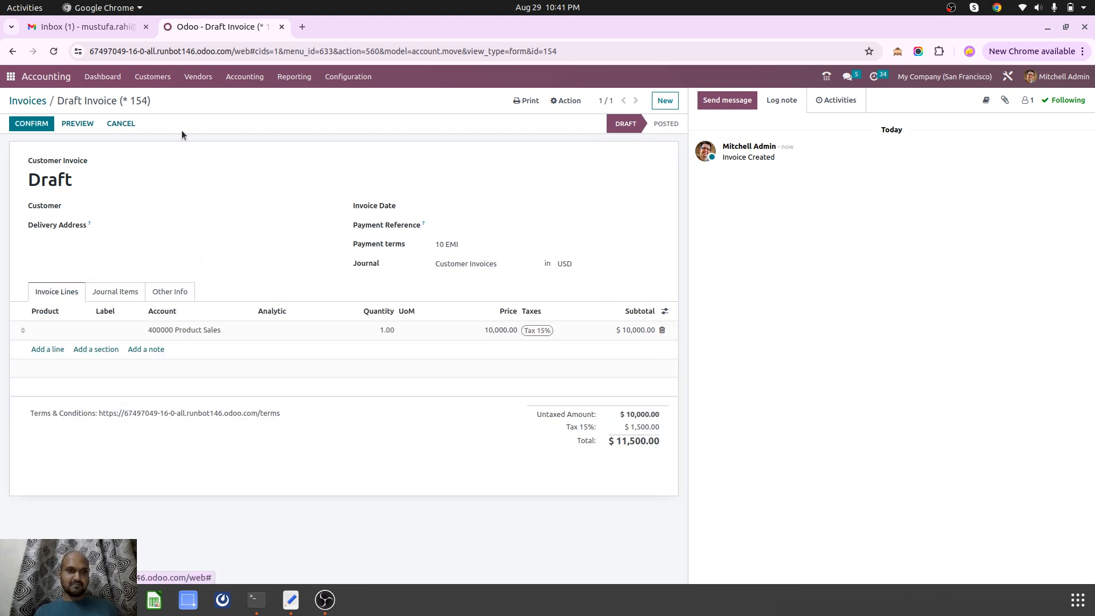
left_click(337, 78)
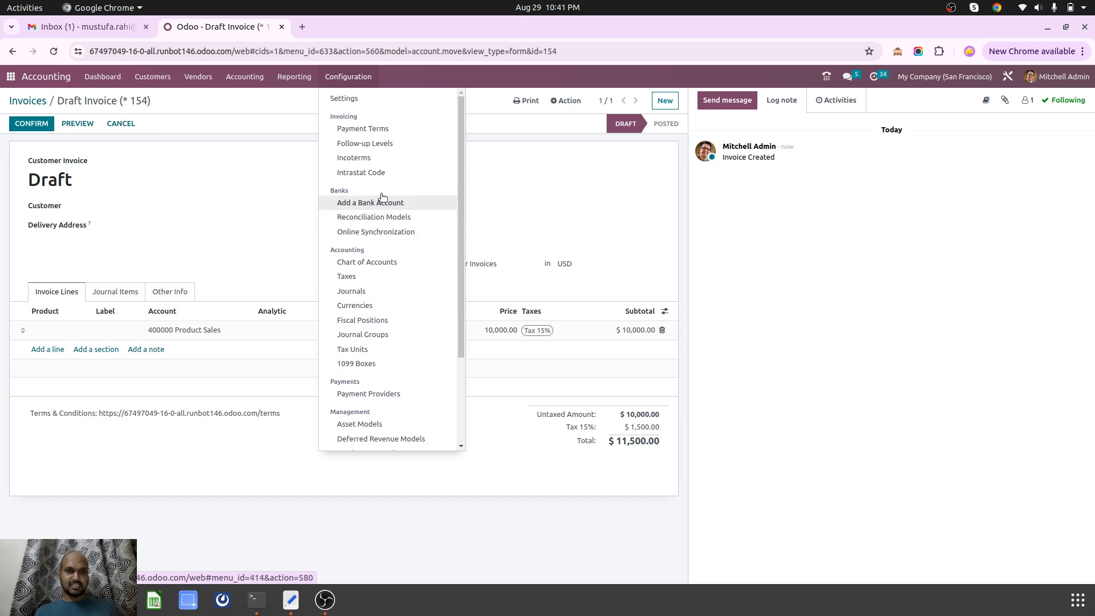
left_click(178, 135)
Switch back to the private-learning database and review the due terms of the 10 EMIs and 4+8 EMIs payment terms
left_click(86, 600)
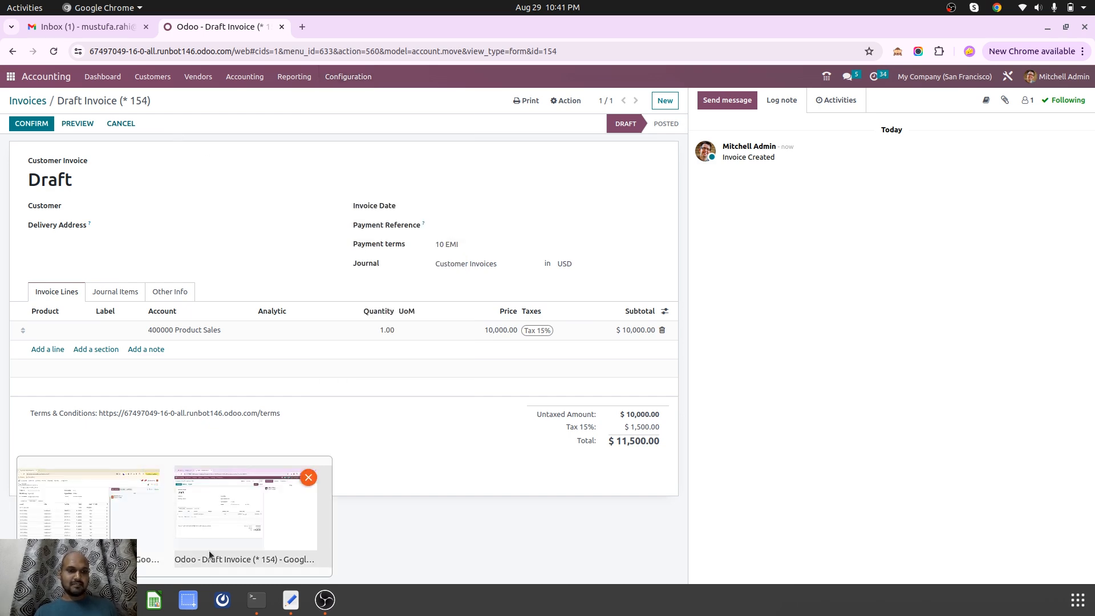
left_click(193, 526)
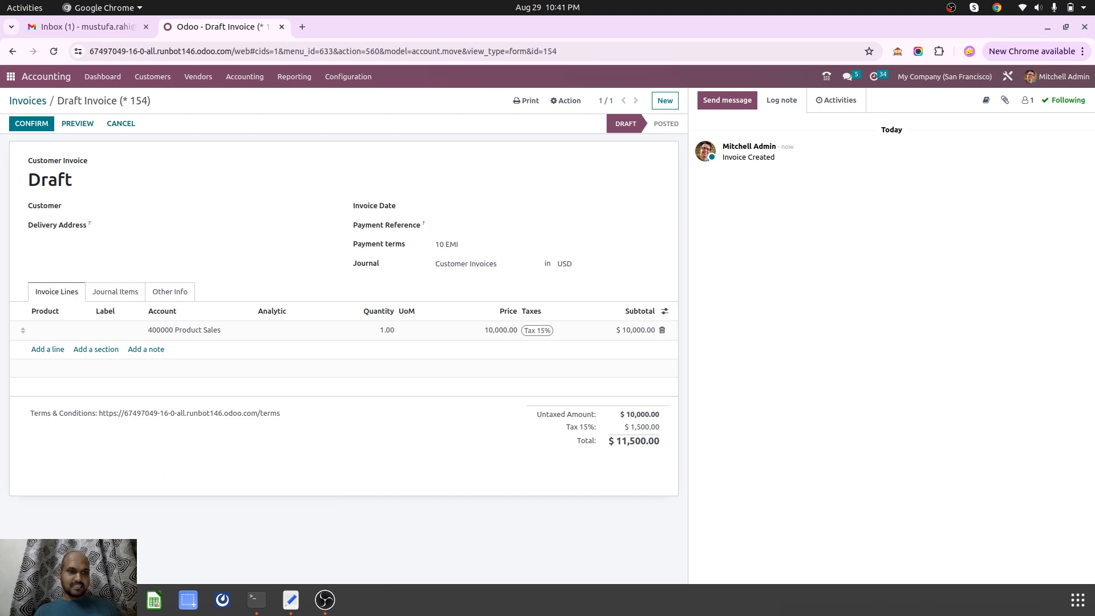
left_click(85, 600)
left_click(123, 516)
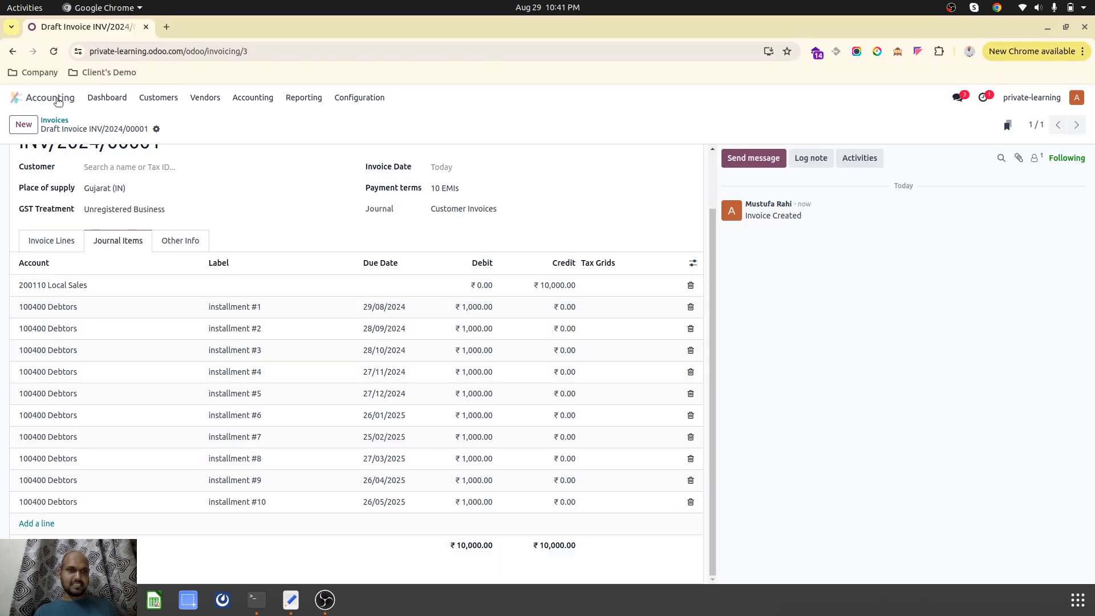
left_click(383, 99)
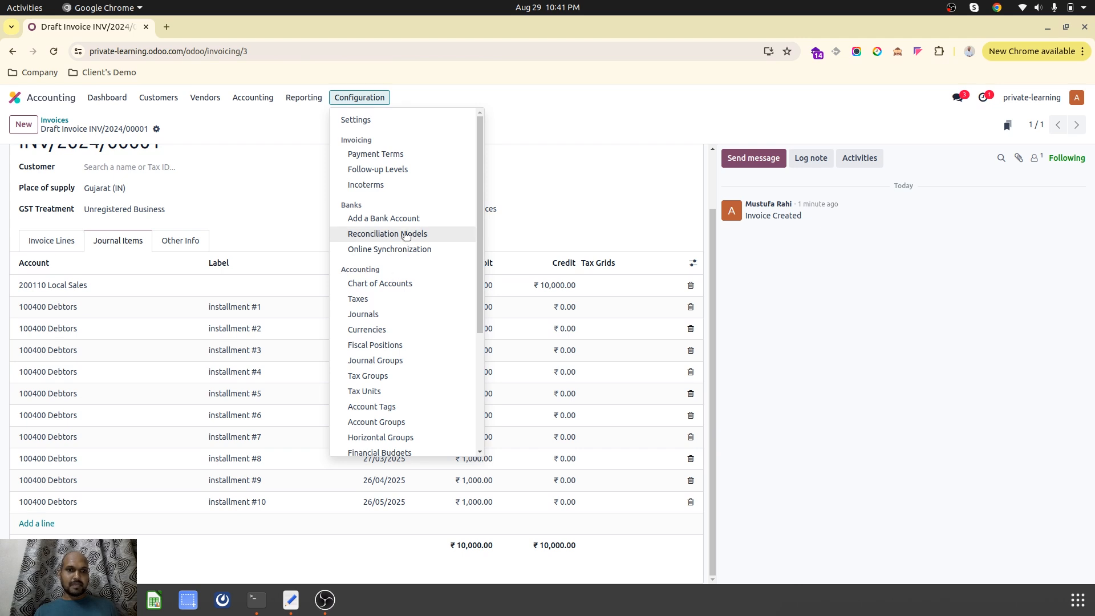
left_click(406, 154)
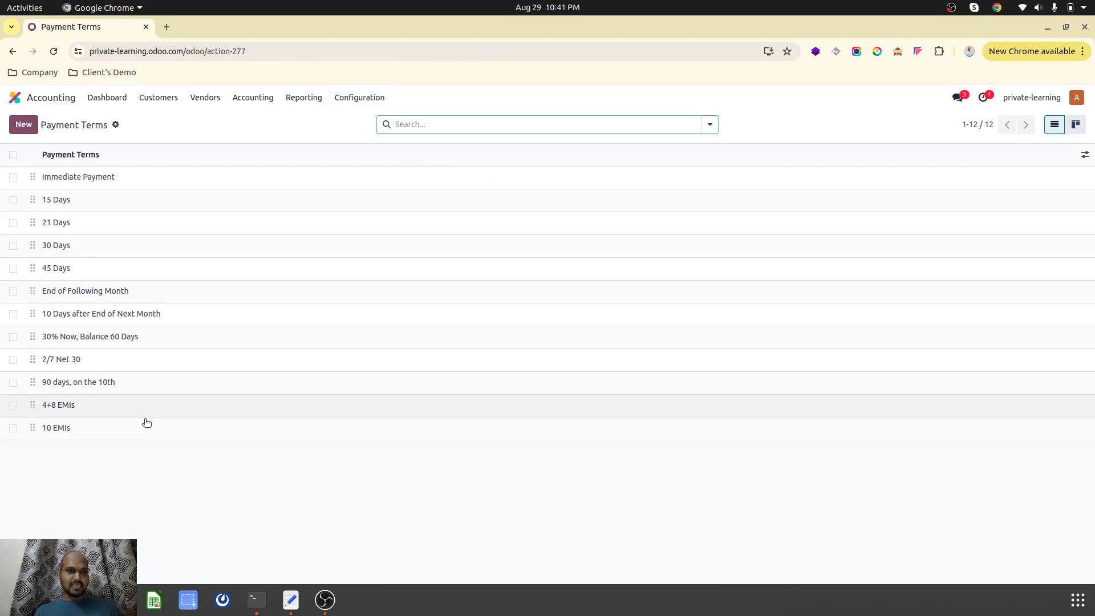
left_click(145, 428)
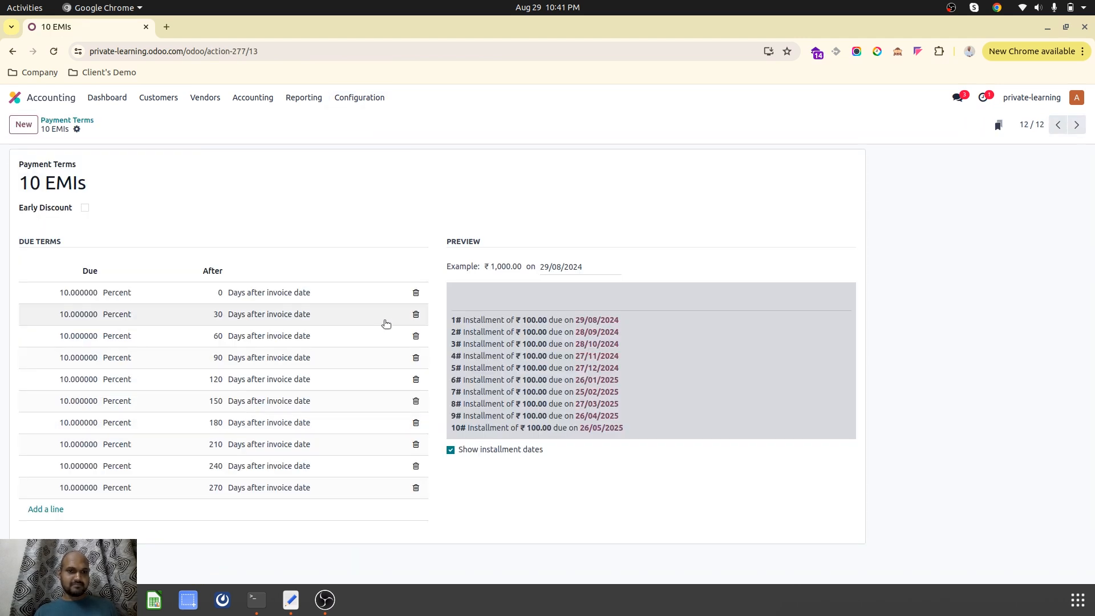
left_click(1058, 127)
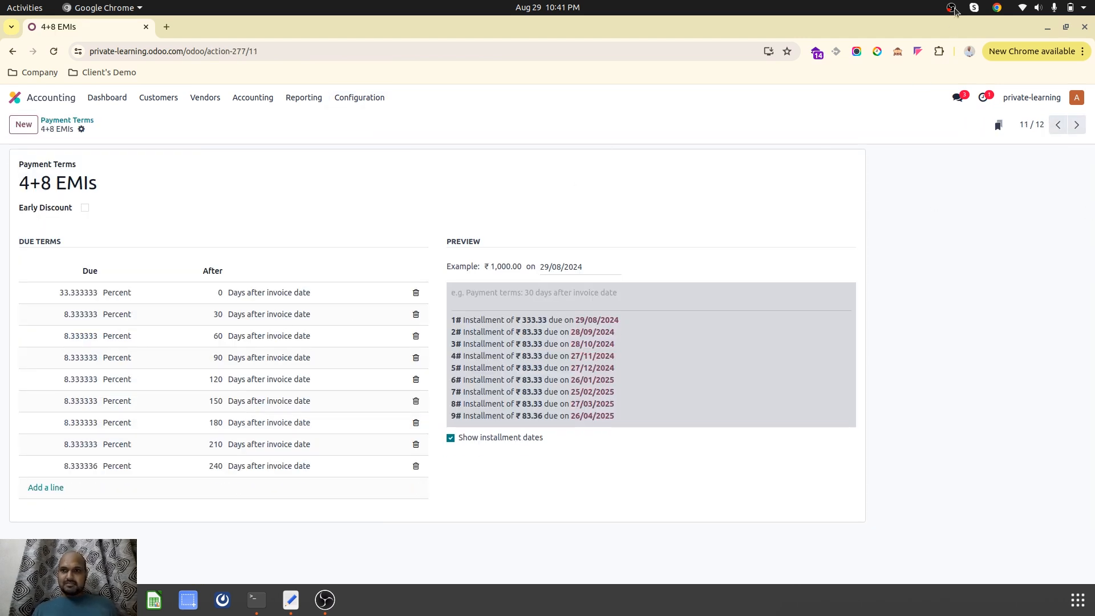